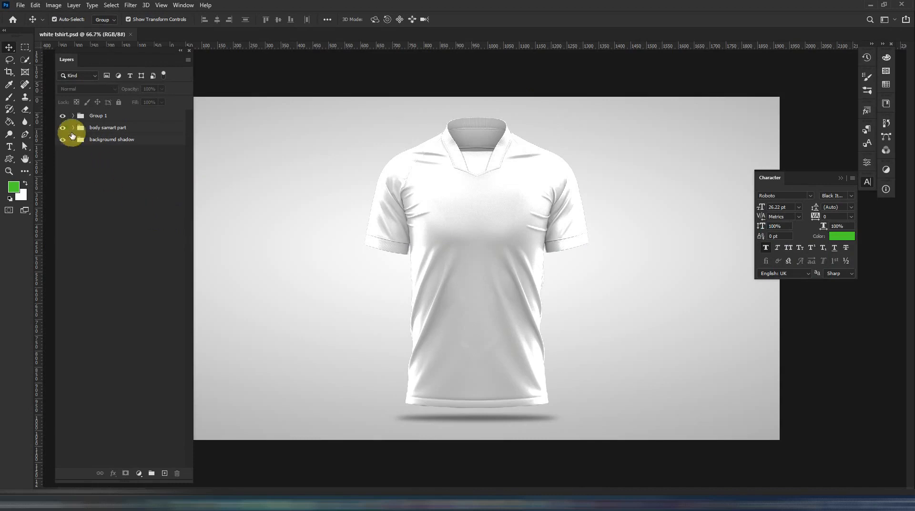
Open the shirt body's smart object from the "body samart part" group and fill its Layer 1 with black.
{"action": "left_click", "coordinate": [75, 128]}
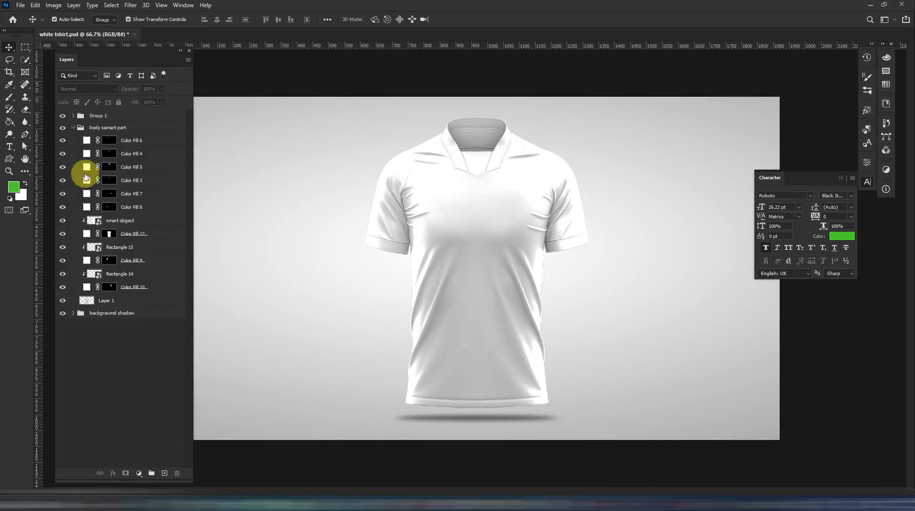
{"action": "double_click", "coordinate": [92, 221]}
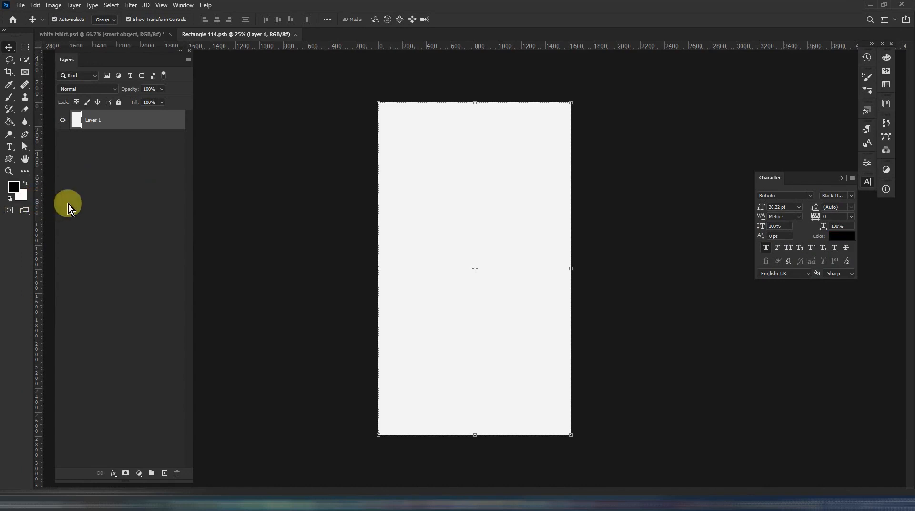
{"action": "key", "text": "alt+Delete"}
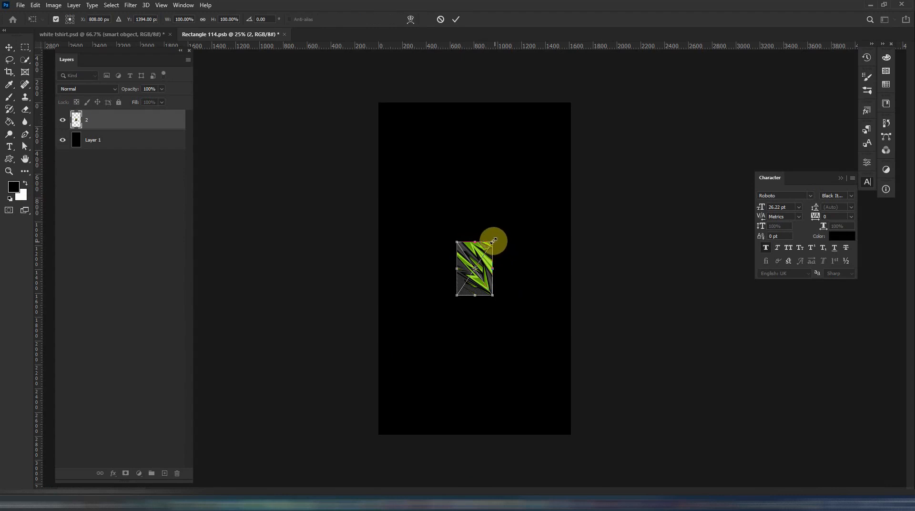
Scale the placed green pattern to about 620% so it covers the canvas, and set its blend mode to Linear Light.
{"action": "left_click_drag", "start_coordinate": [494, 240], "coordinate": [583, 99]}
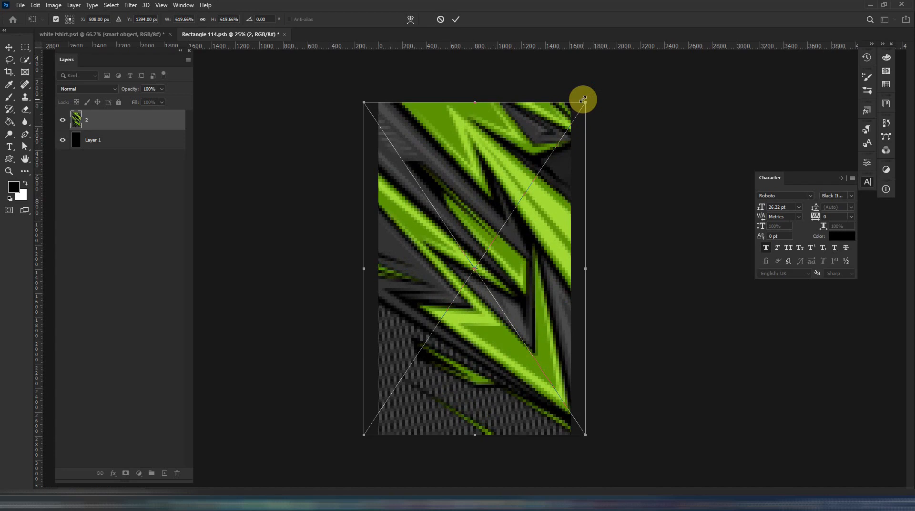
{"action": "left_click", "coordinate": [457, 20]}
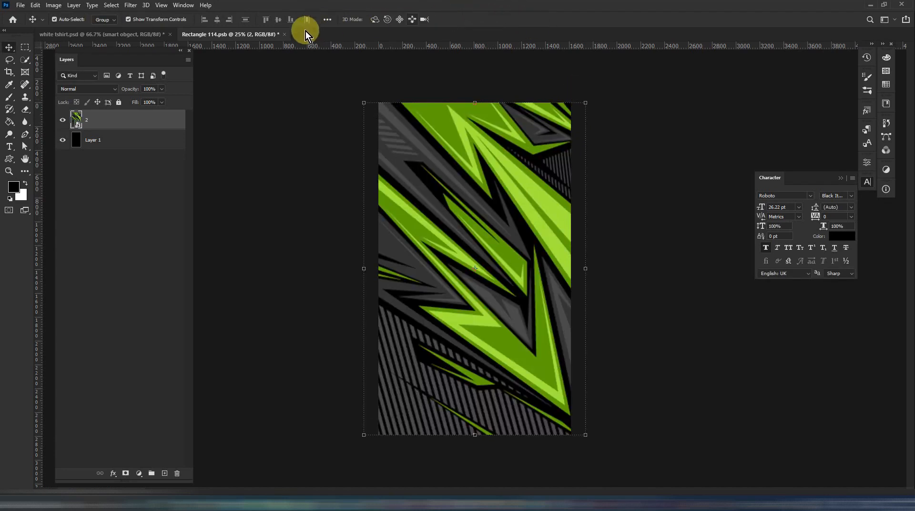
{"action": "left_click", "coordinate": [70, 89]}
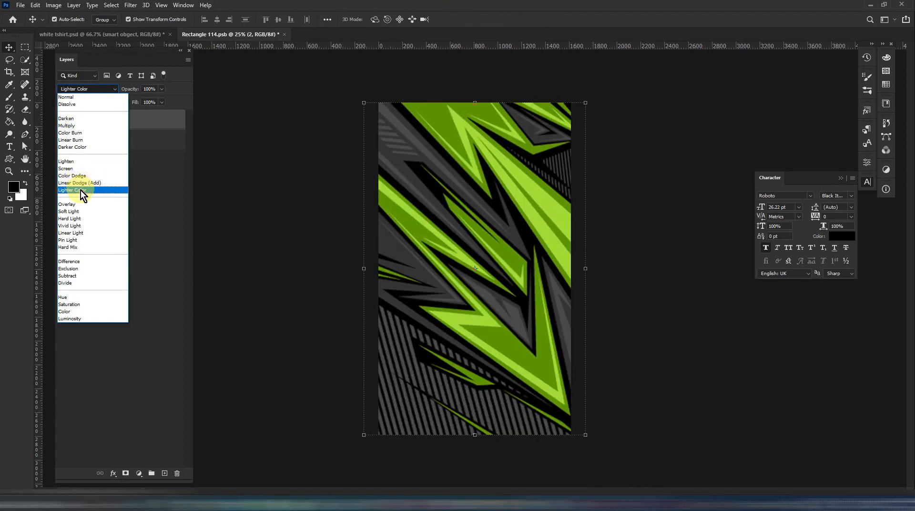
{"action": "left_click", "coordinate": [97, 232]}
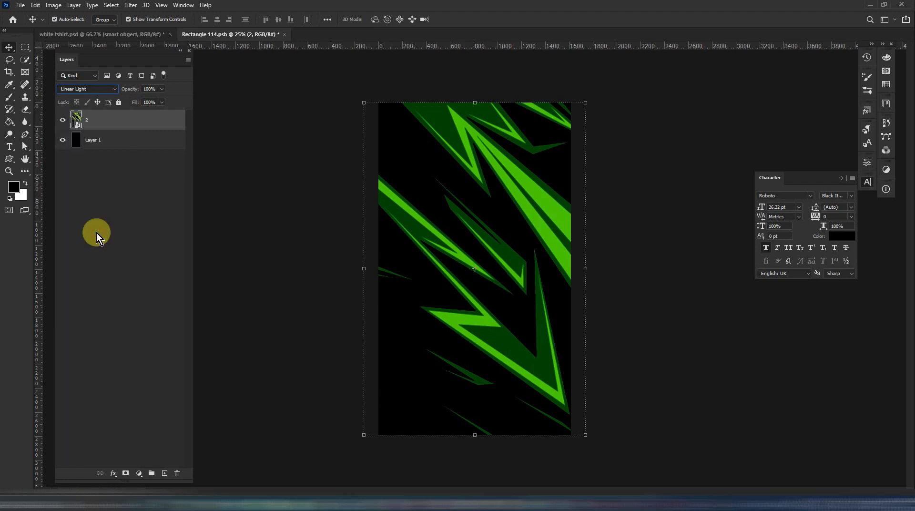
Save and close the smart object to apply the pattern to the shirt body, and deselect its layer in the mockup.
{"action": "left_click", "coordinate": [21, 5]}
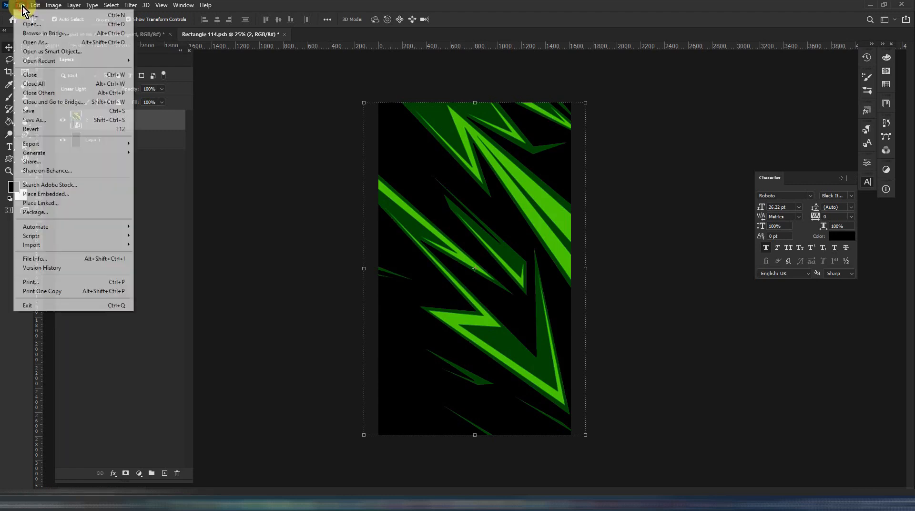
{"action": "left_click", "coordinate": [49, 111]}
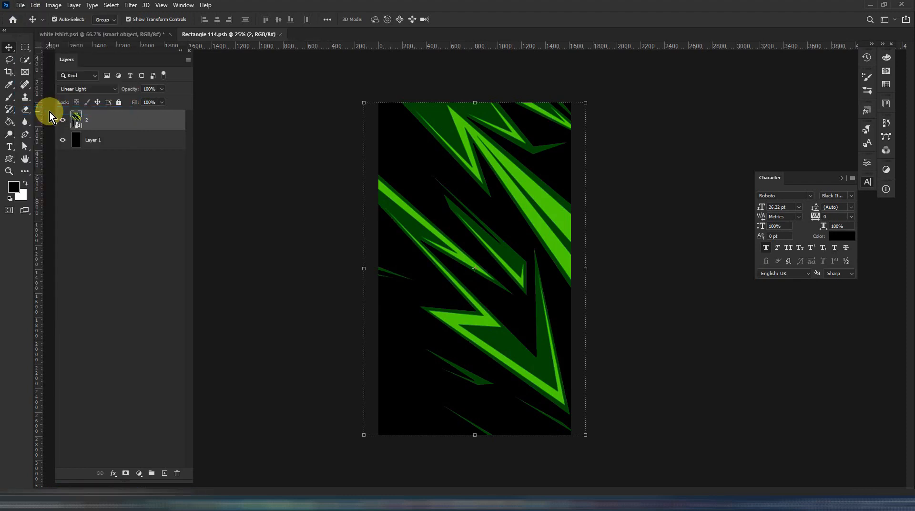
{"action": "left_click", "coordinate": [281, 34]}
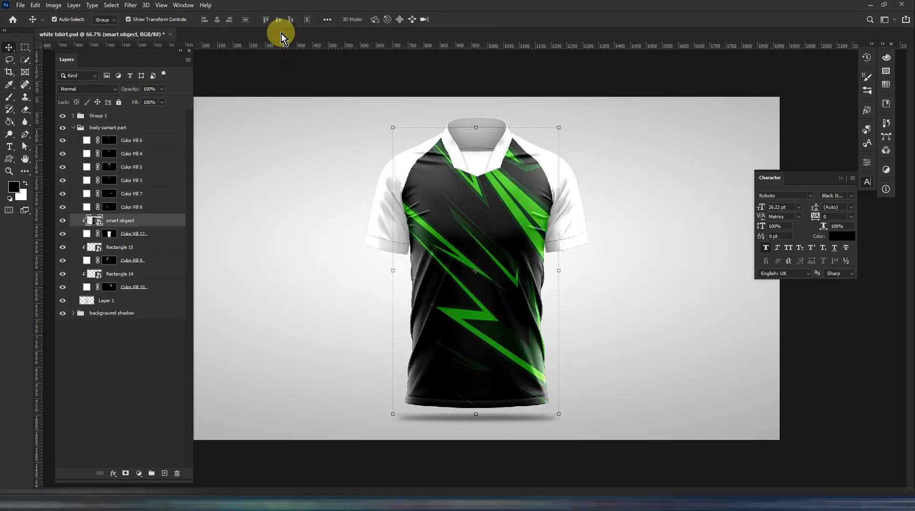
{"action": "left_click", "coordinate": [293, 61]}
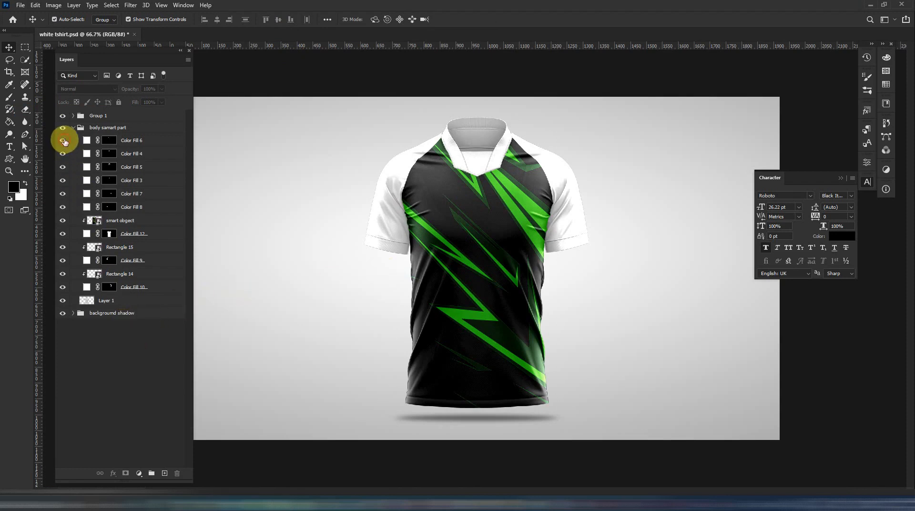
Set the inner back collar's fill layer, Color Fill 4, to grey 7d7d7d.
{"action": "left_click", "coordinate": [63, 154]}
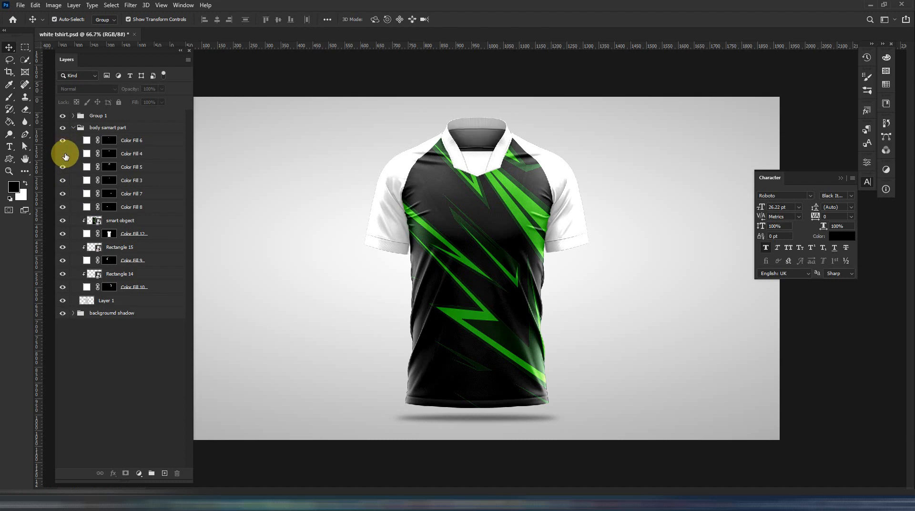
{"action": "left_click", "coordinate": [63, 154]}
{"action": "double_click", "coordinate": [86, 154]}
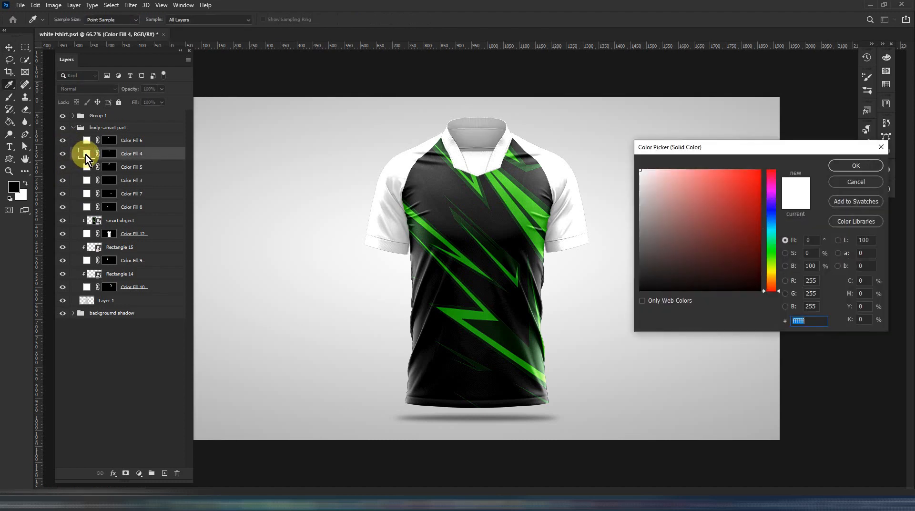
{"action": "left_click", "coordinate": [86, 155]}
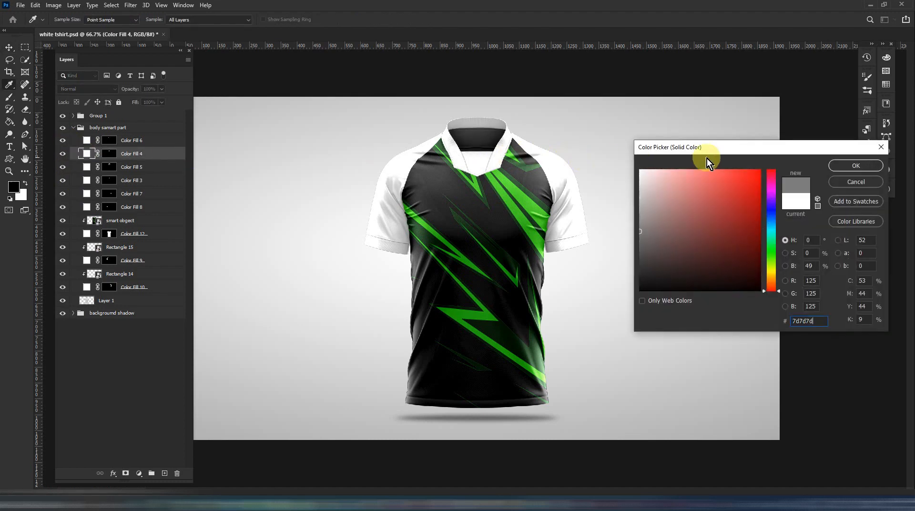
{"action": "left_click_drag", "start_coordinate": [723, 152], "coordinate": [669, 118]}
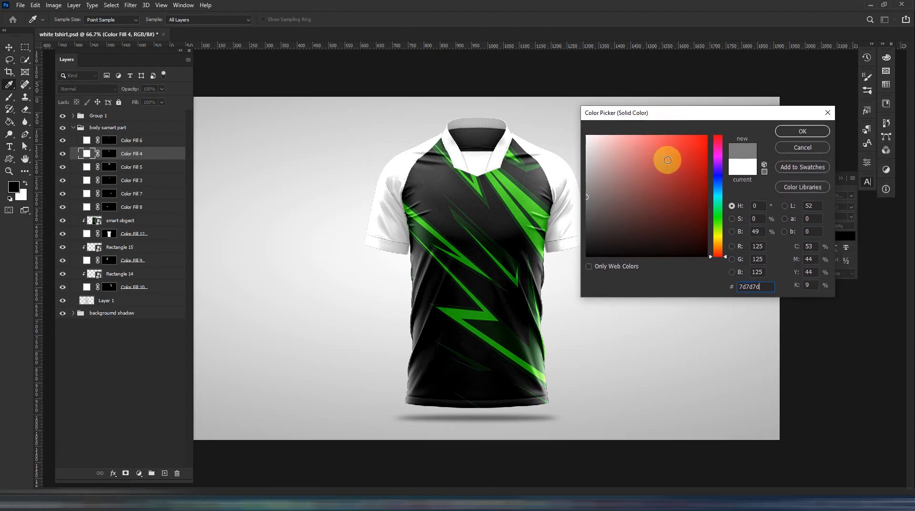
{"action": "left_click", "coordinate": [801, 131]}
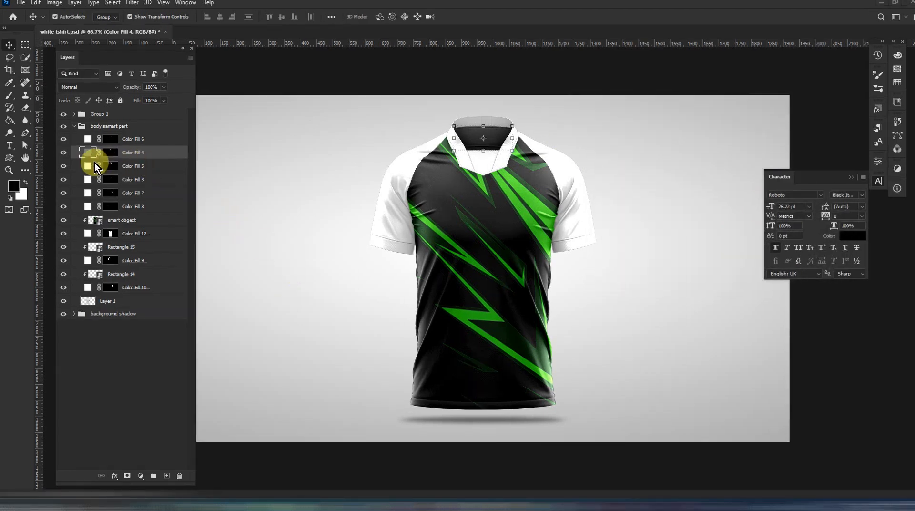
Recolor the shirt's outer collar, Color Fill 5, to bright green 37c113.
{"action": "left_click", "coordinate": [89, 166]}
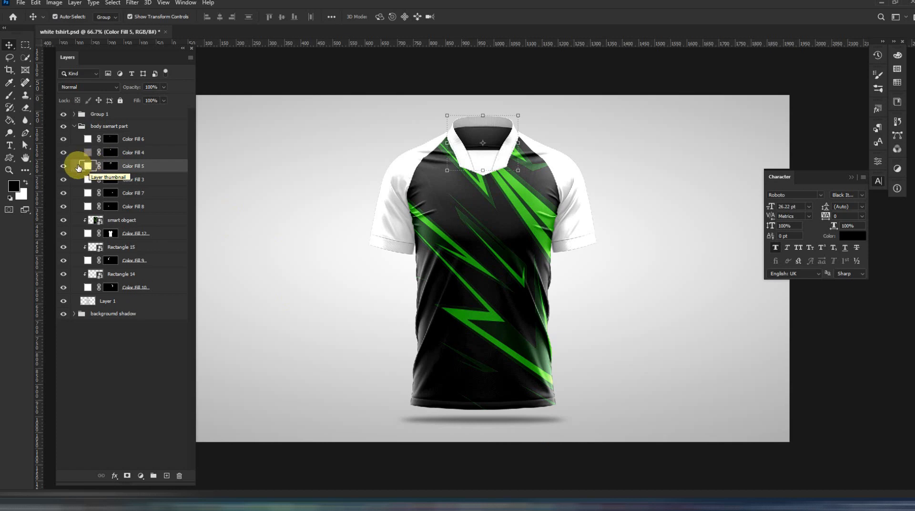
{"action": "left_click", "coordinate": [64, 166]}
{"action": "left_click", "coordinate": [64, 166]}
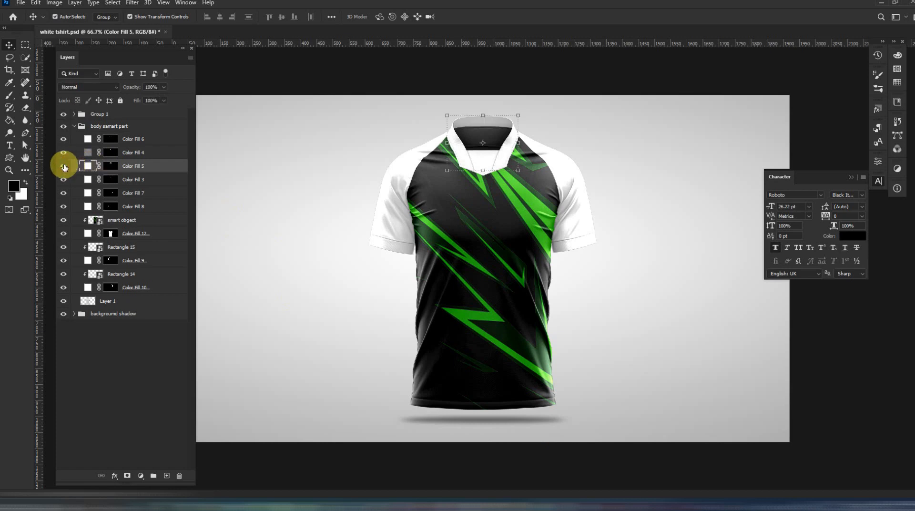
{"action": "double_click", "coordinate": [88, 166]}
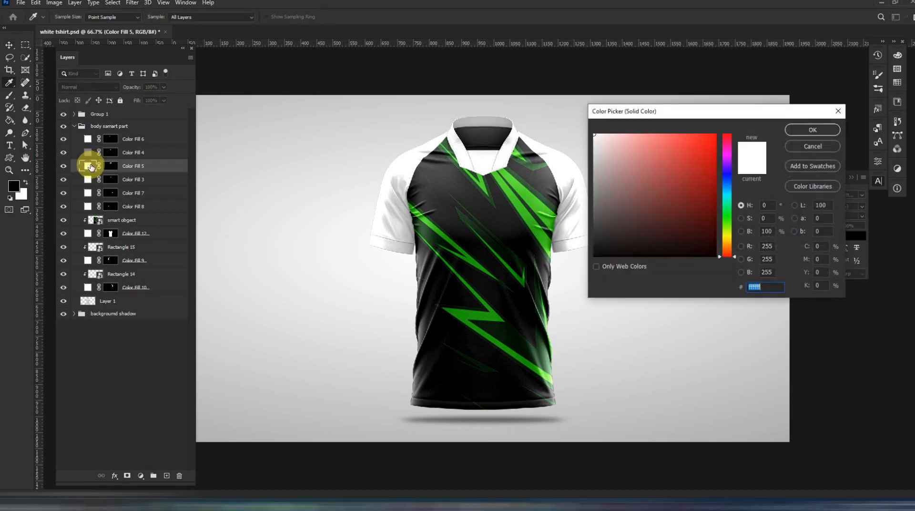
{"action": "left_click", "coordinate": [518, 209]}
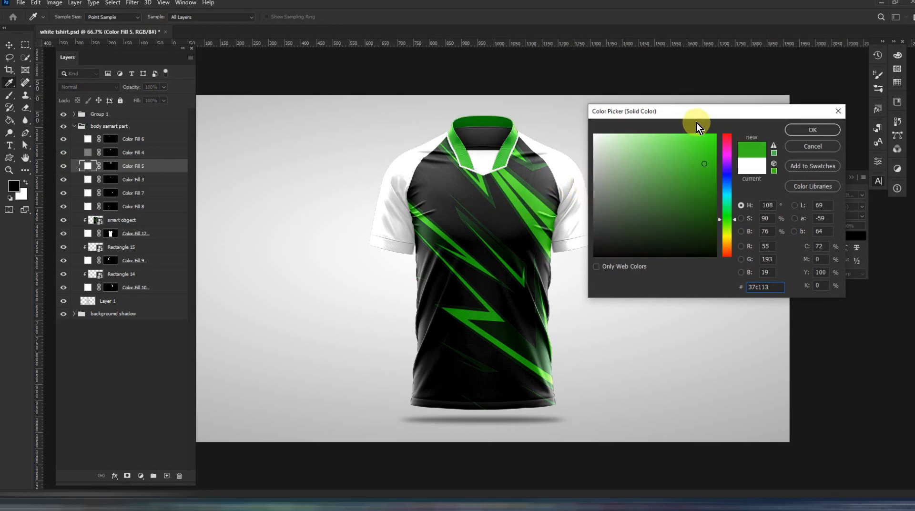
{"action": "left_click", "coordinate": [813, 130]}
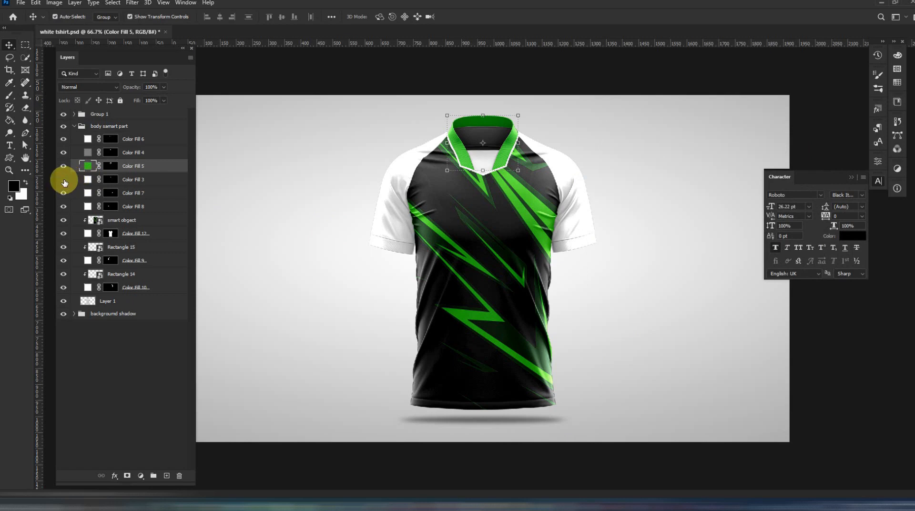
Set the front neckline insert, Color Fill 3, to muted green 4d824d.
{"action": "double_click", "coordinate": [89, 180]}
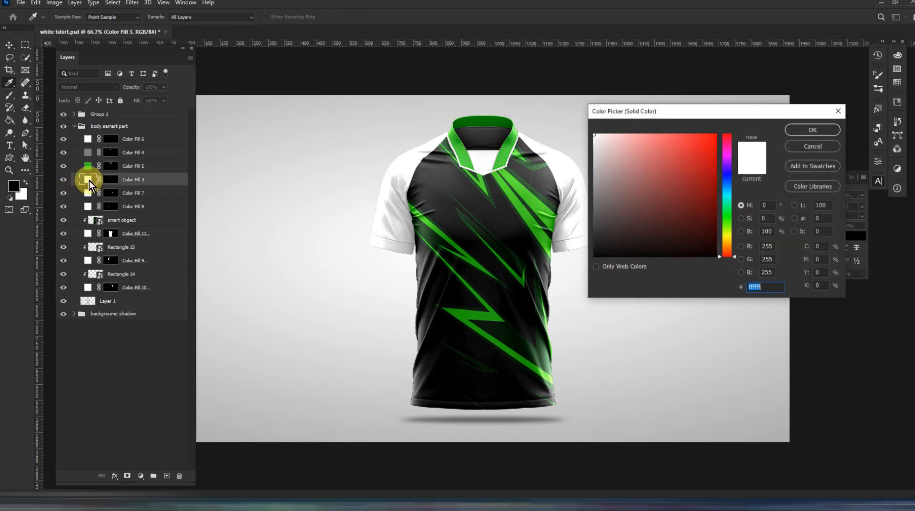
{"action": "type", "text": "4d824d"}
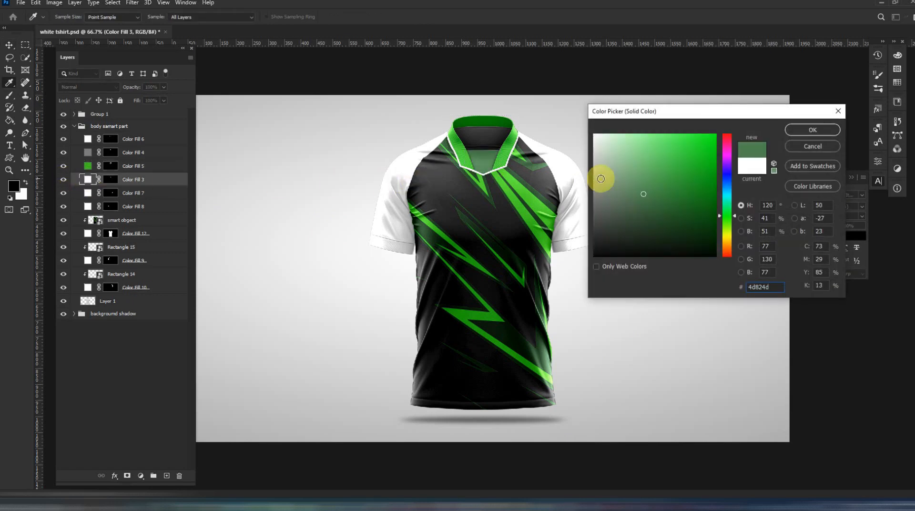
{"action": "left_click", "coordinate": [795, 128]}
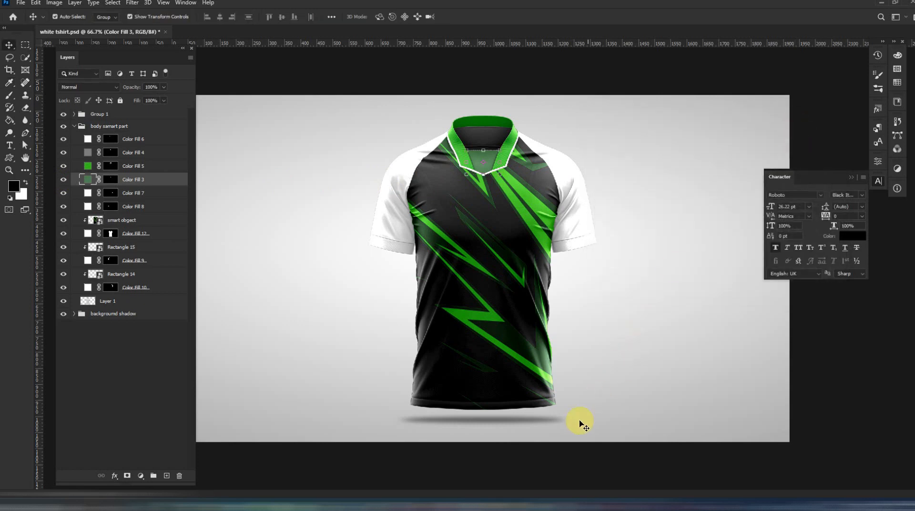
Recolor both sleeve cuffs, Color Fill 7 and Color Fill 8, to dark green 2e5a2e.
{"action": "double_click", "coordinate": [87, 195]}
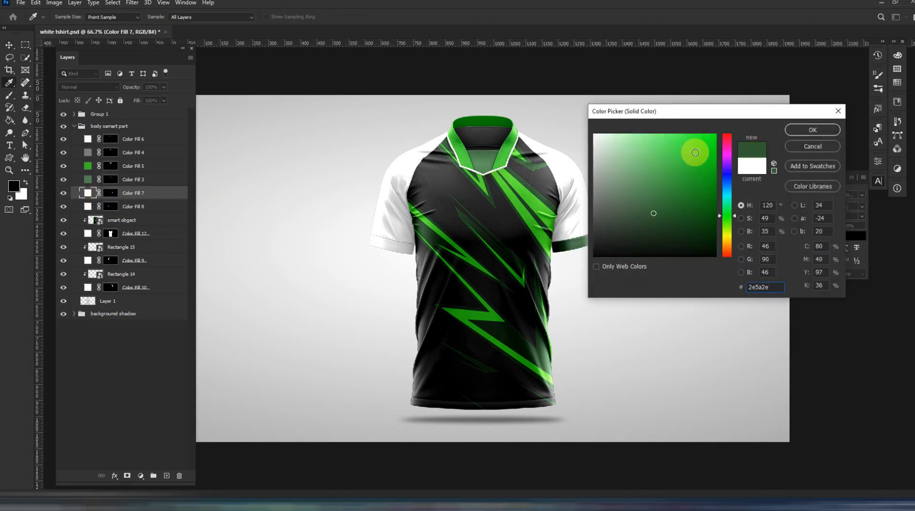
{"action": "left_click", "coordinate": [803, 129]}
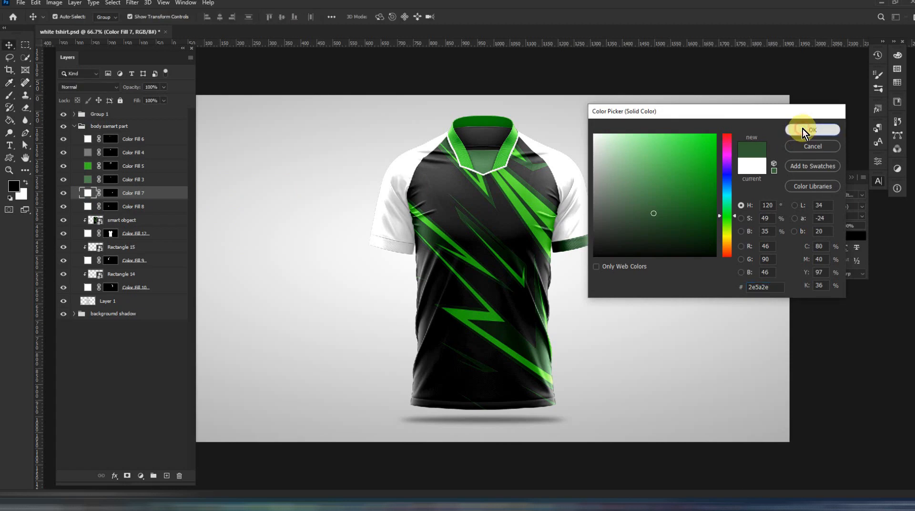
{"action": "double_click", "coordinate": [87, 206]}
{"action": "type", "text": "2e5a2e"}
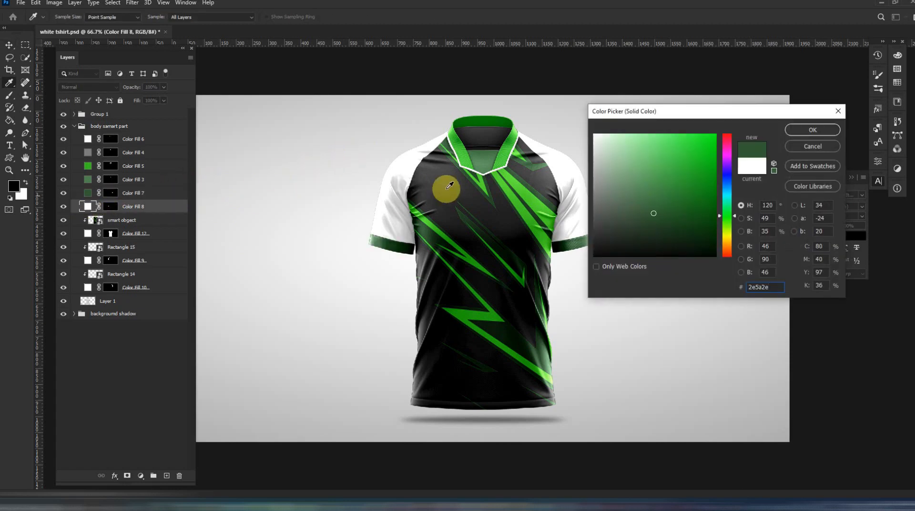
{"action": "left_click", "coordinate": [803, 129]}
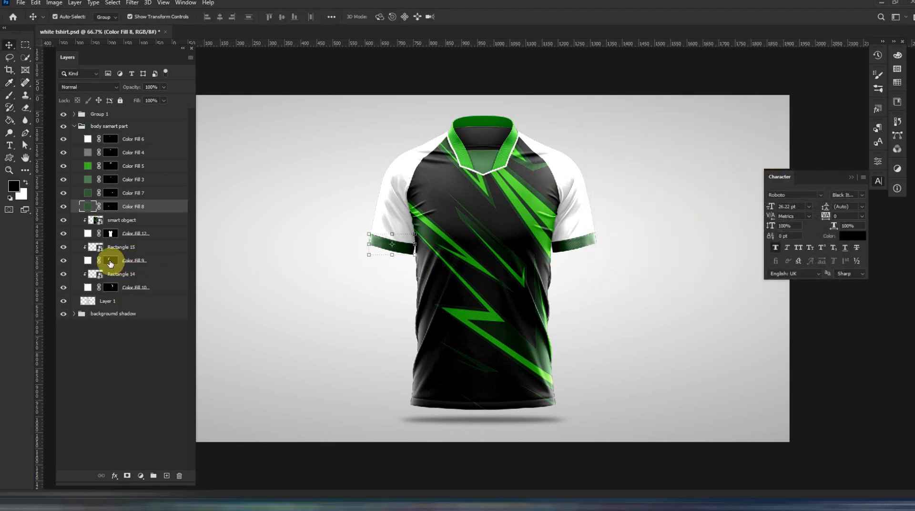
Recolor both sleeves, Color Fill 9 and Color Fill 10, to green 19a303.
{"action": "left_click", "coordinate": [85, 260]}
{"action": "double_click", "coordinate": [84, 260]}
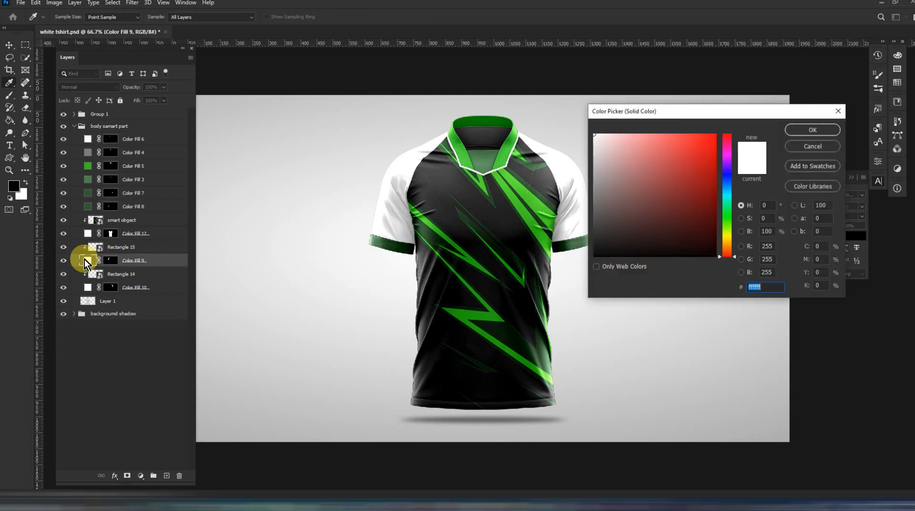
{"action": "type", "text": "19a303"}
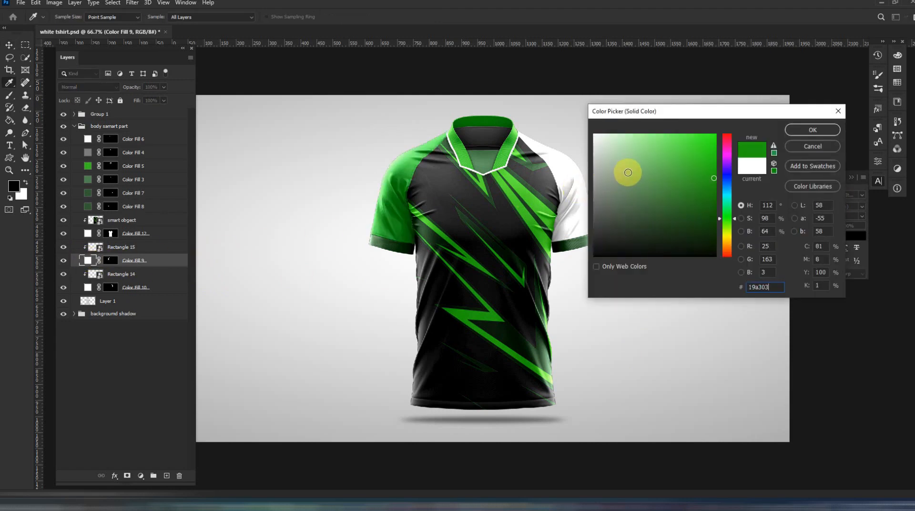
{"action": "left_click", "coordinate": [794, 130]}
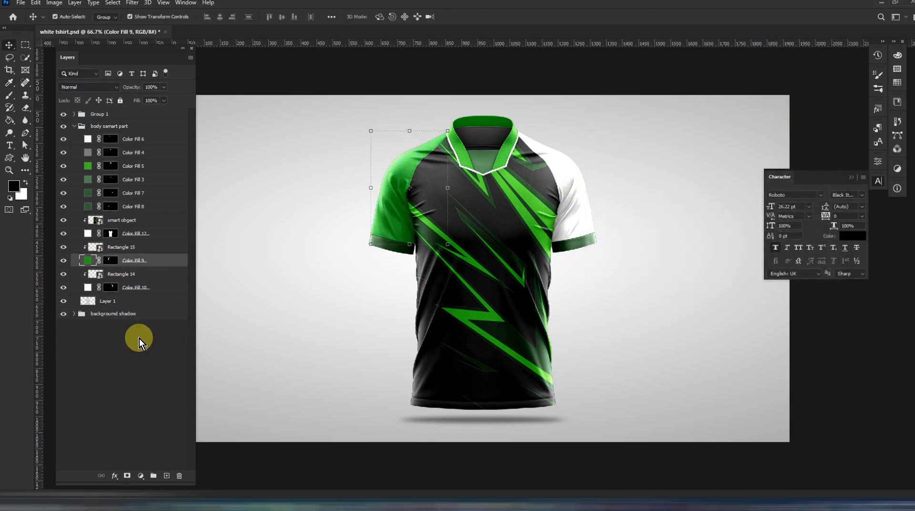
{"action": "double_click", "coordinate": [88, 288]}
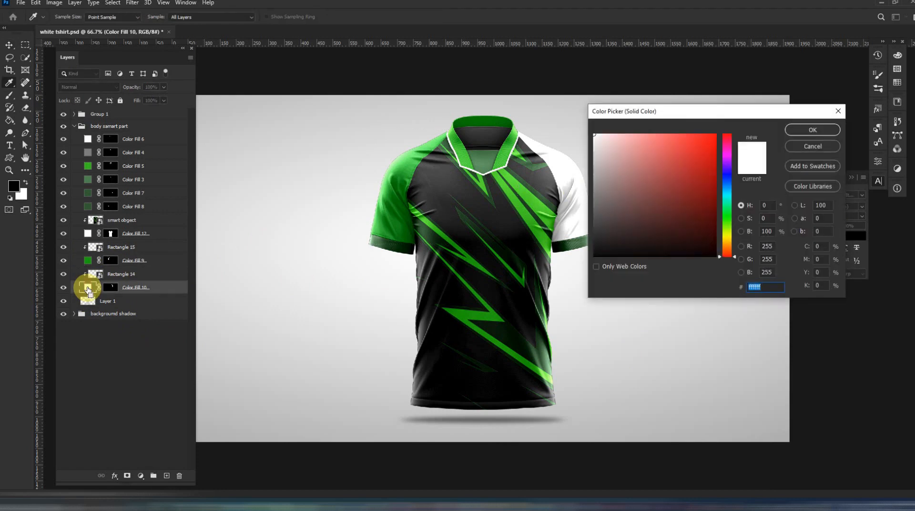
{"action": "type", "text": "19a303"}
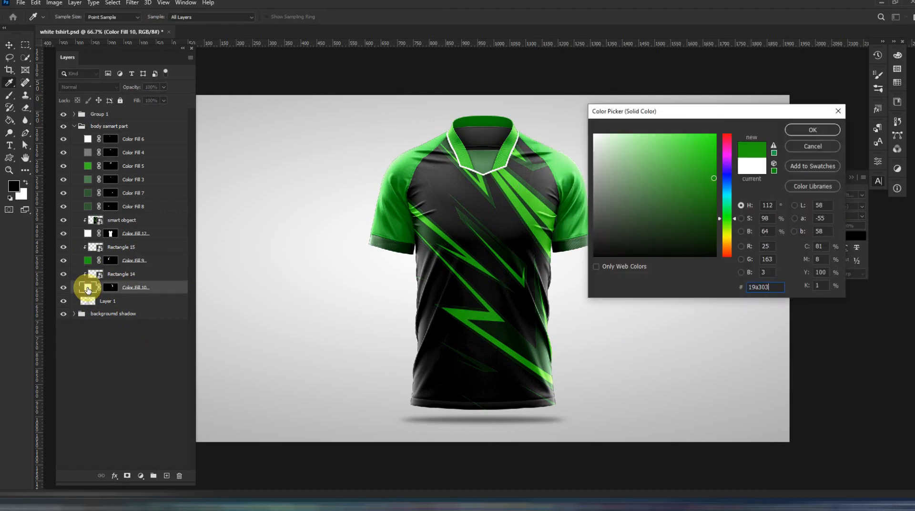
{"action": "left_click", "coordinate": [806, 132]}
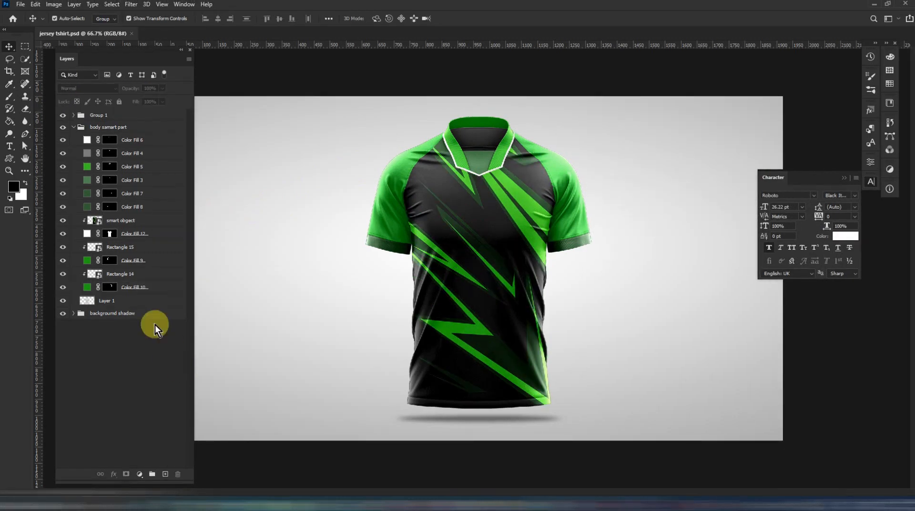
Open the shirt body's smart object and add the white text SPONCER across the chest, scaled up to about 234 pt.
{"action": "double_click", "coordinate": [96, 221]}
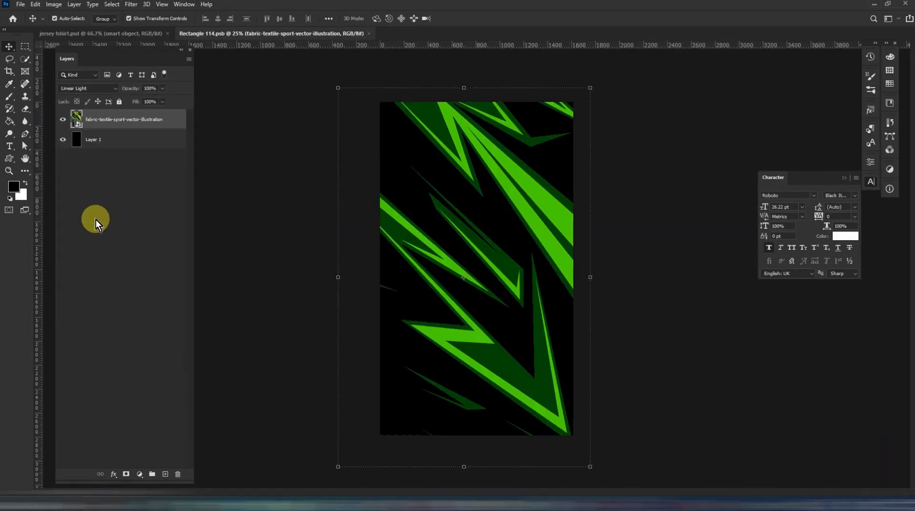
{"action": "left_click", "coordinate": [14, 149]}
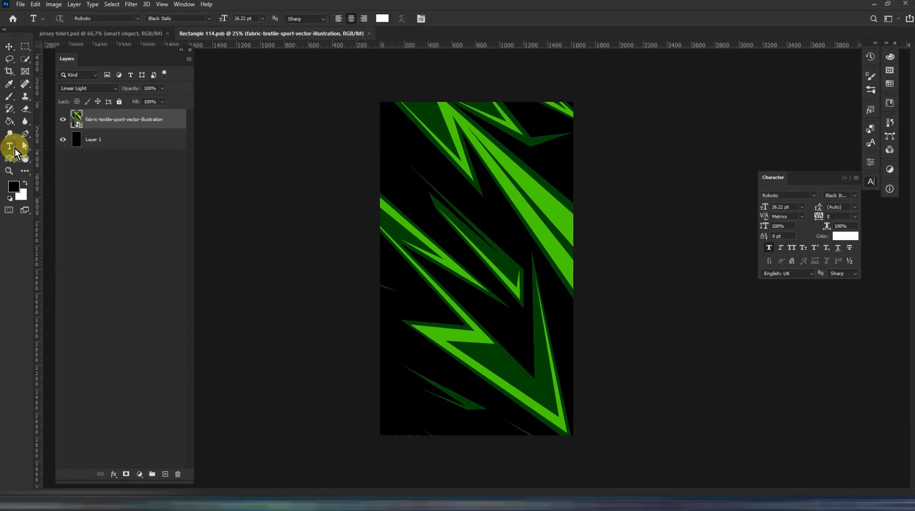
{"action": "left_click", "coordinate": [433, 240]}
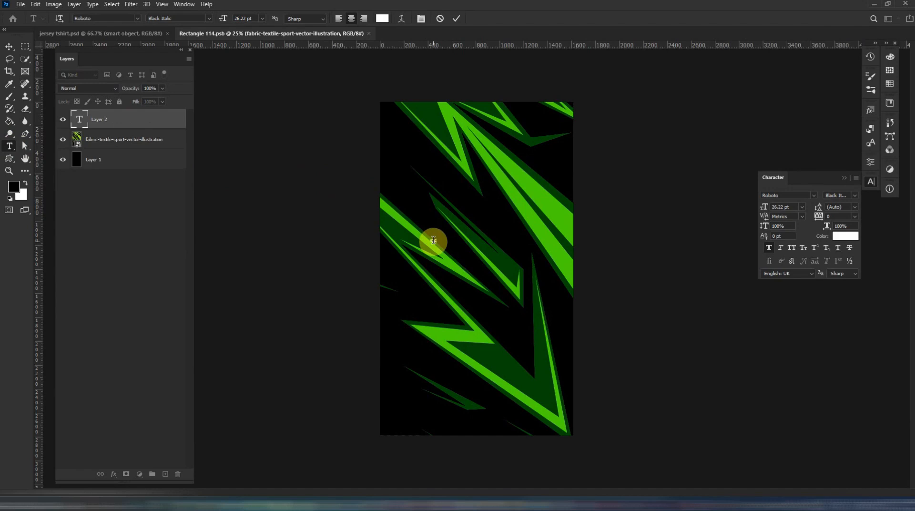
{"action": "left_click", "coordinate": [9, 47]}
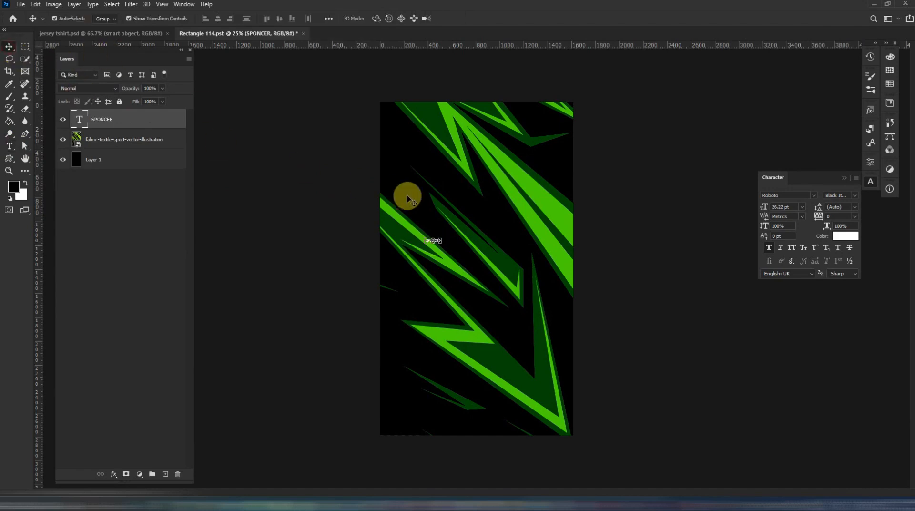
{"action": "left_click_drag", "start_coordinate": [442, 240], "coordinate": [522, 237]}
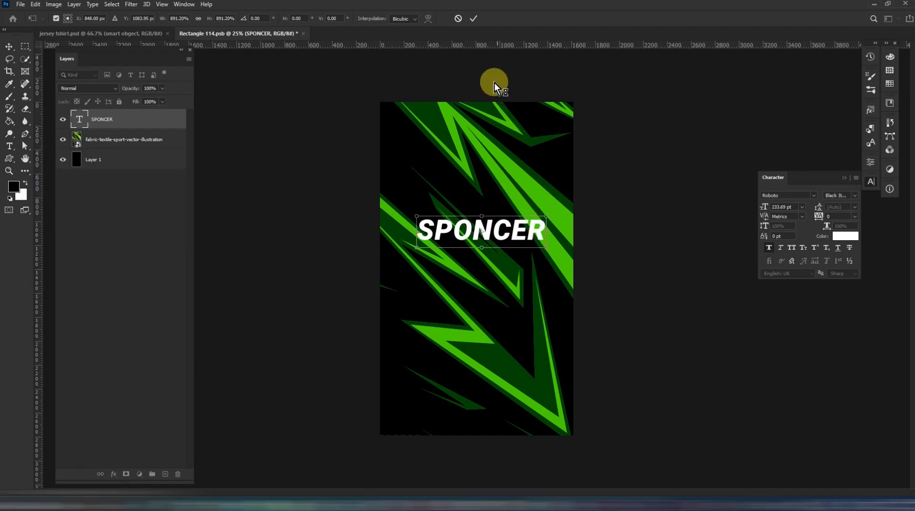
{"action": "left_click", "coordinate": [475, 19]}
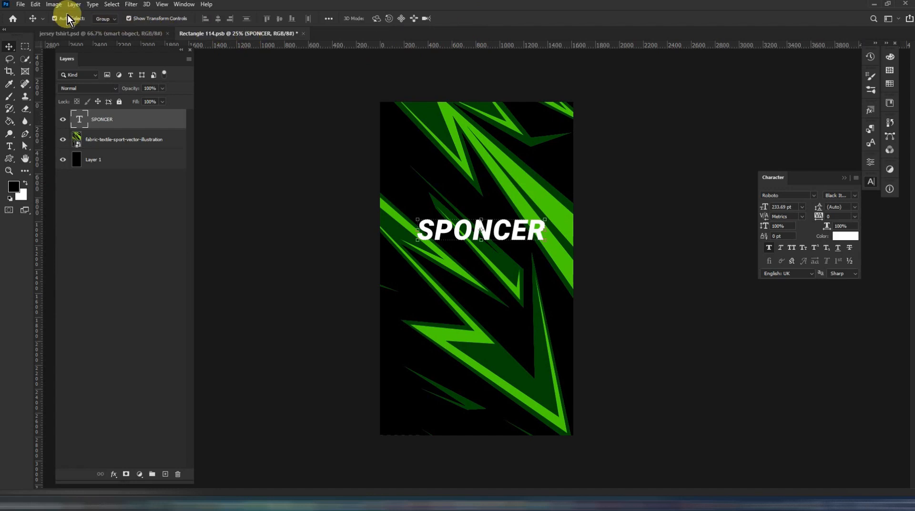
Save the body artwork and check the SPONCER lettering on the jersey mockup.
{"action": "left_click", "coordinate": [21, 5]}
{"action": "left_click", "coordinate": [45, 108]}
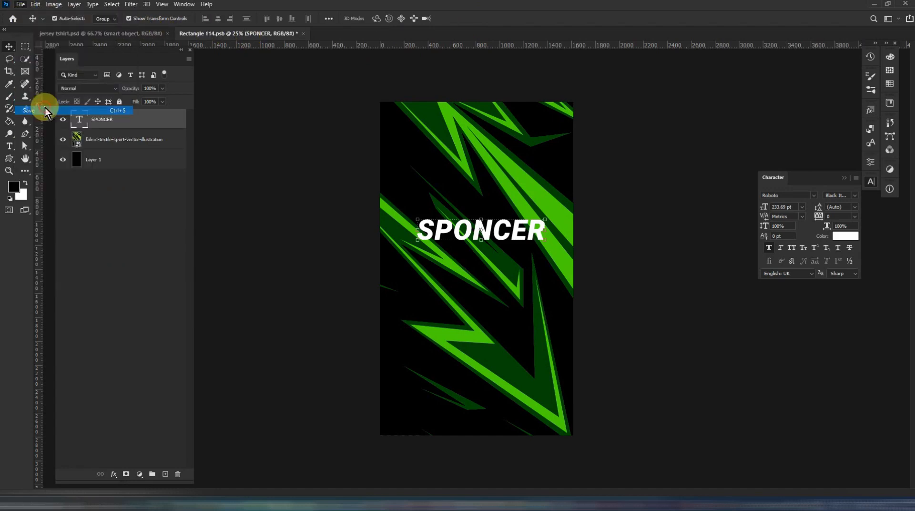
{"action": "left_click", "coordinate": [78, 32]}
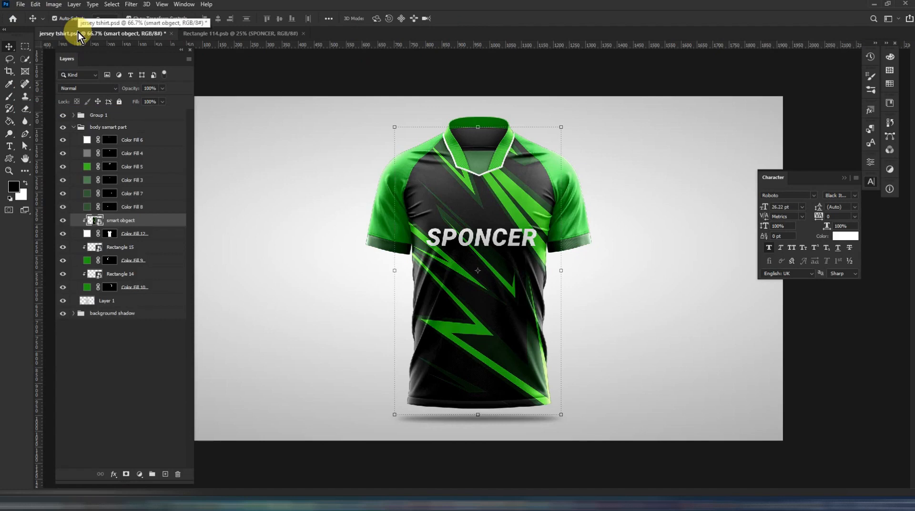
Return to the body artwork and enlarge the SPONCER text to about 275 pt.
{"action": "left_click", "coordinate": [213, 32]}
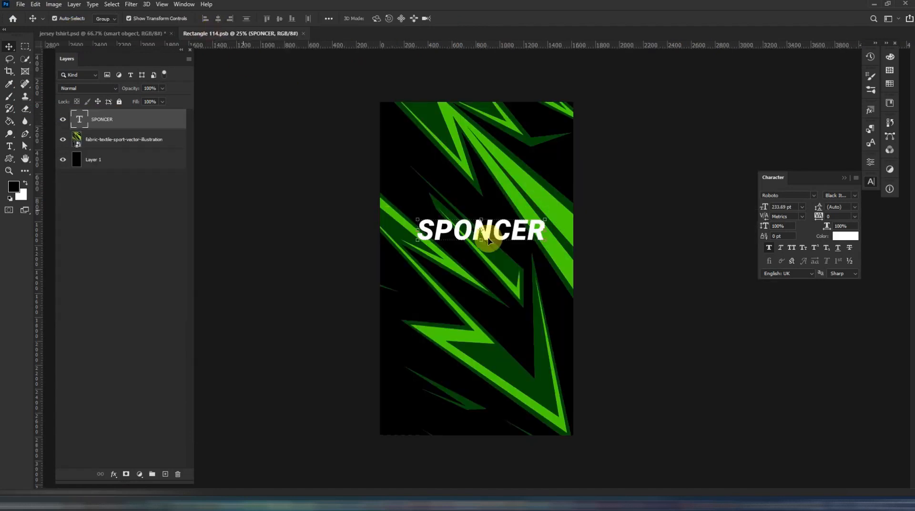
{"action": "left_click", "coordinate": [538, 231]}
{"action": "key", "text": "ctrl+t"}
{"action": "left_click_drag", "start_coordinate": [547, 218], "coordinate": [559, 213]}
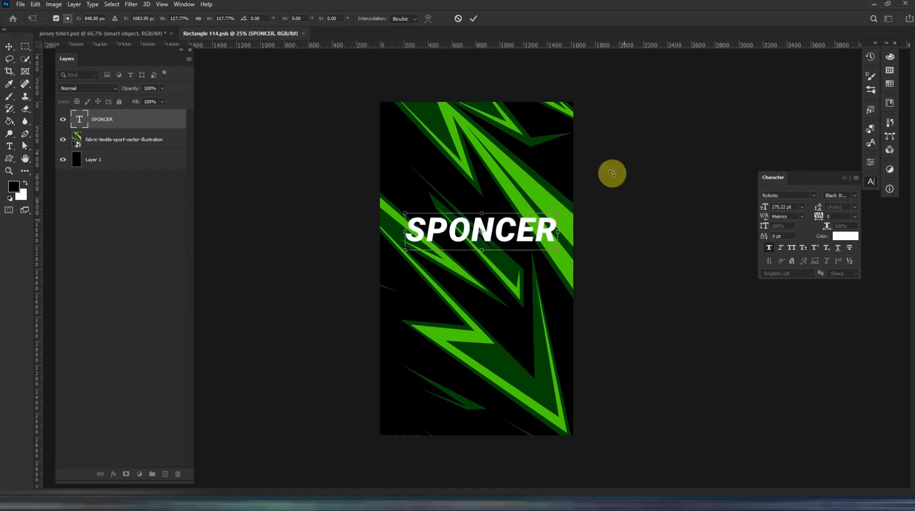
{"action": "left_click", "coordinate": [474, 18]}
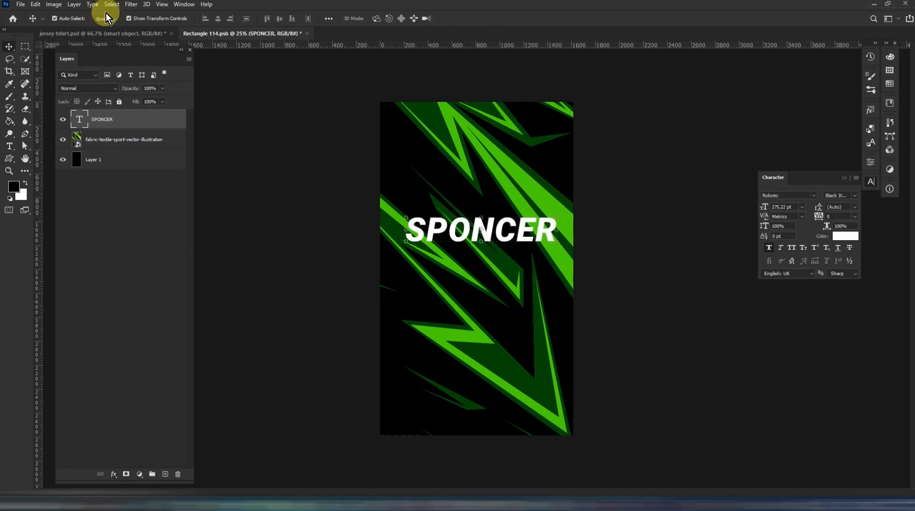
Save the artwork with the enlarged lettering and view it on the jersey mockup.
{"action": "left_click", "coordinate": [20, 5]}
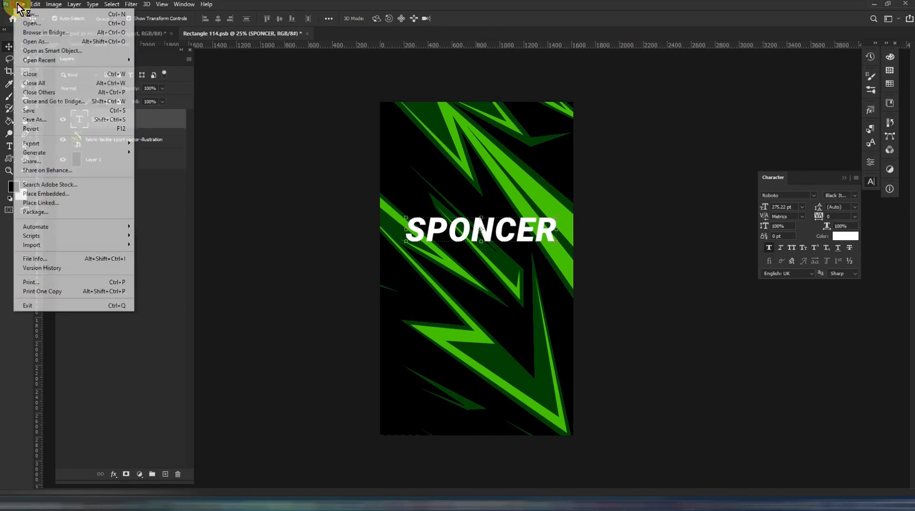
{"action": "left_click", "coordinate": [34, 110]}
{"action": "left_click", "coordinate": [104, 35]}
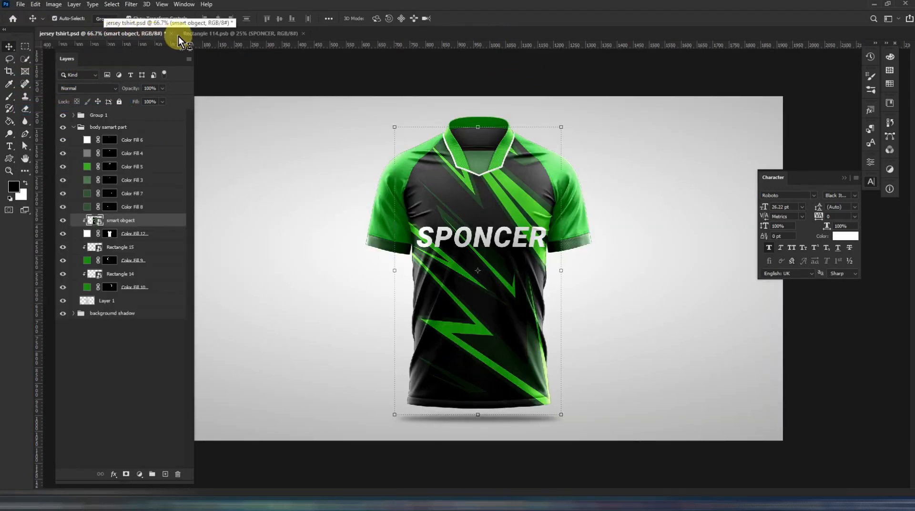
Add the text CLUB in the body artwork, just above the start of SPONCER.
{"action": "left_click", "coordinate": [210, 34]}
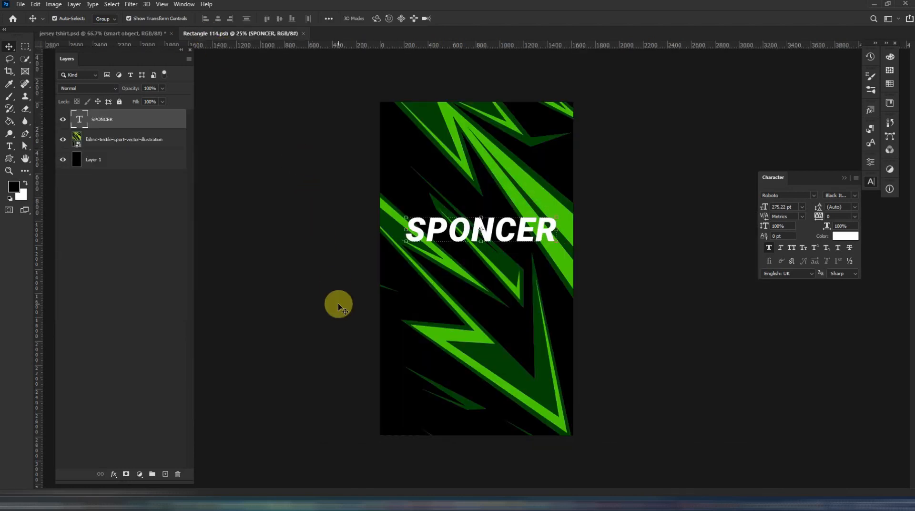
{"action": "left_click", "coordinate": [10, 145]}
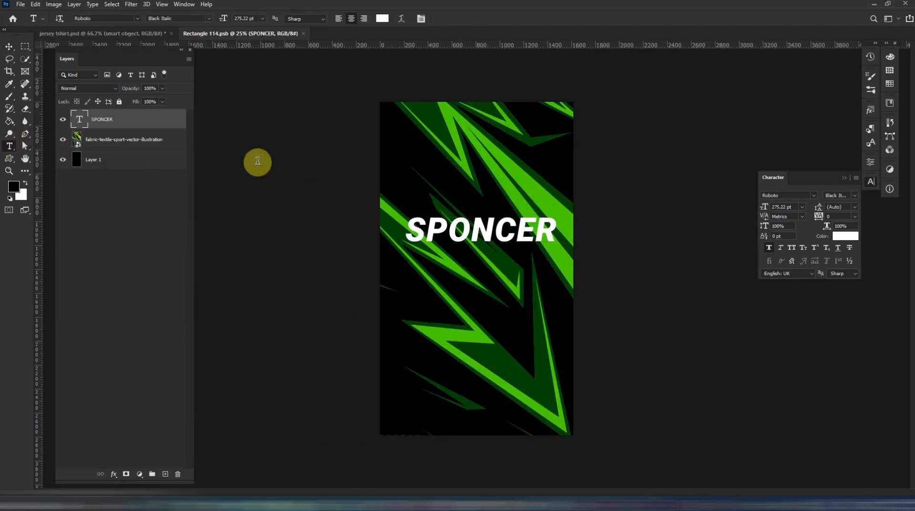
{"action": "left_click", "coordinate": [417, 204]}
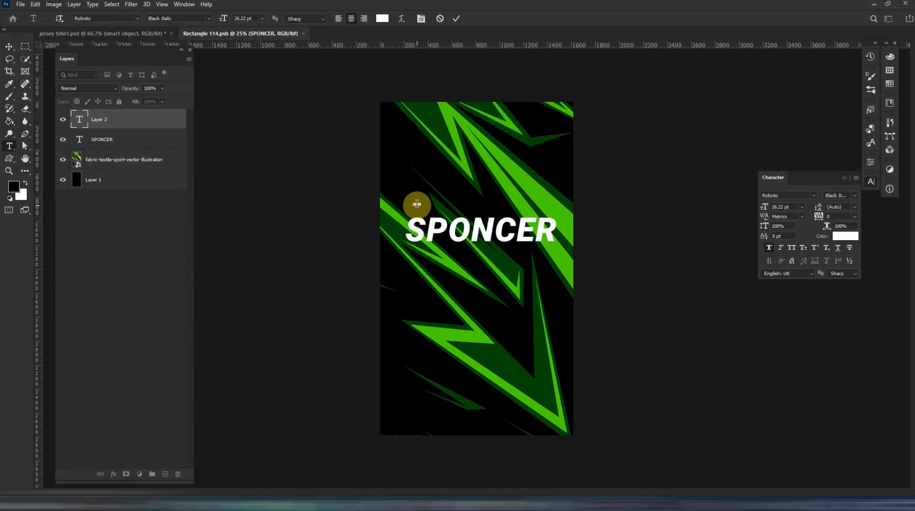
{"action": "left_click", "coordinate": [456, 21]}
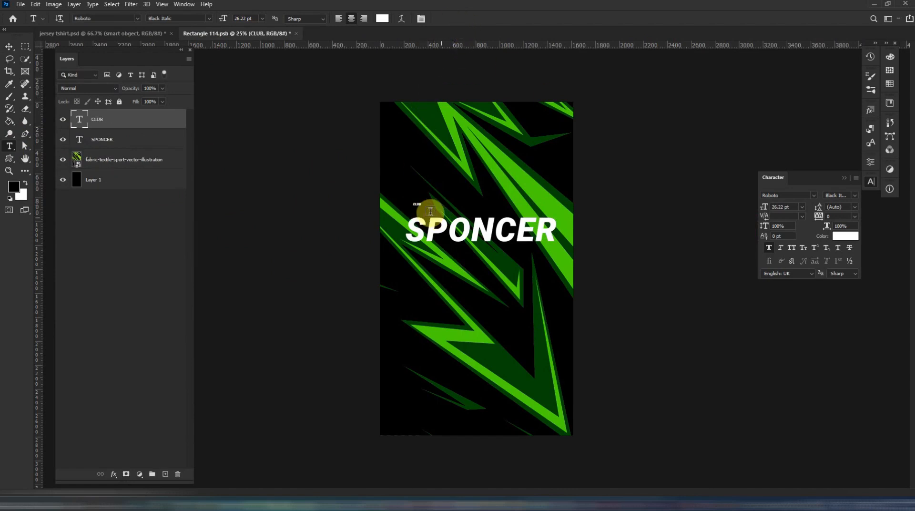
Scale the CLUB text up to about 70 pt and shift it slightly right above the SPONCER lettering.
{"action": "left_click", "coordinate": [9, 46]}
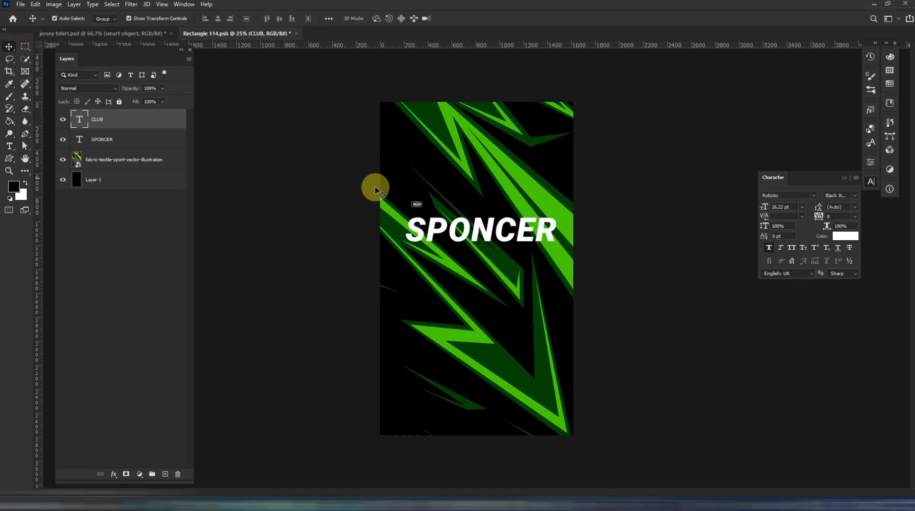
{"action": "key", "text": "ctrl+t"}
{"action": "left_click_drag", "start_coordinate": [428, 195], "coordinate": [430, 193]}
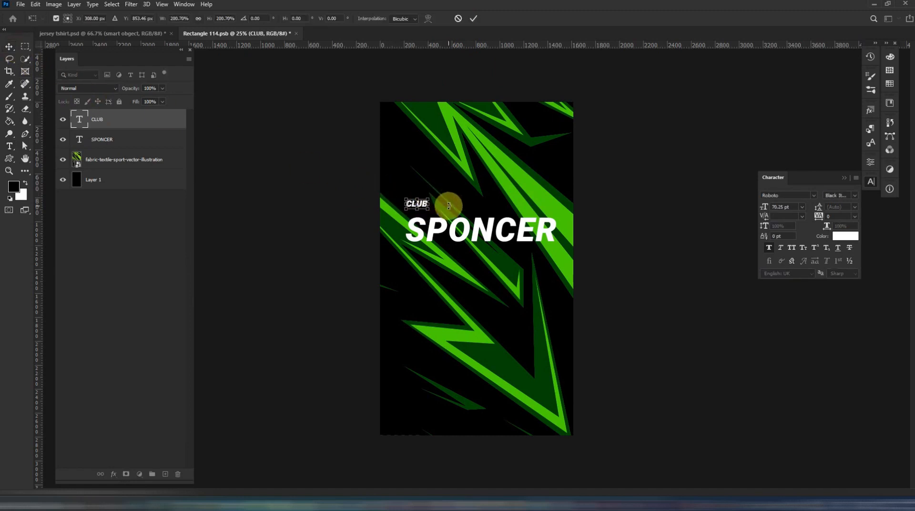
{"action": "left_click", "coordinate": [474, 19]}
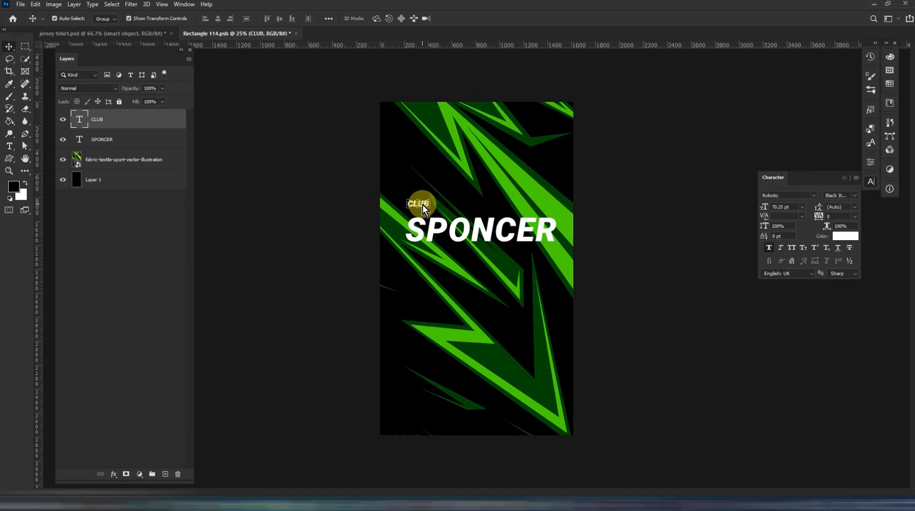
{"action": "left_click_drag", "start_coordinate": [423, 205], "coordinate": [423, 206]}
Save the body artwork and check the CLUB text on the jersey mockup.
{"action": "left_click", "coordinate": [21, 5]}
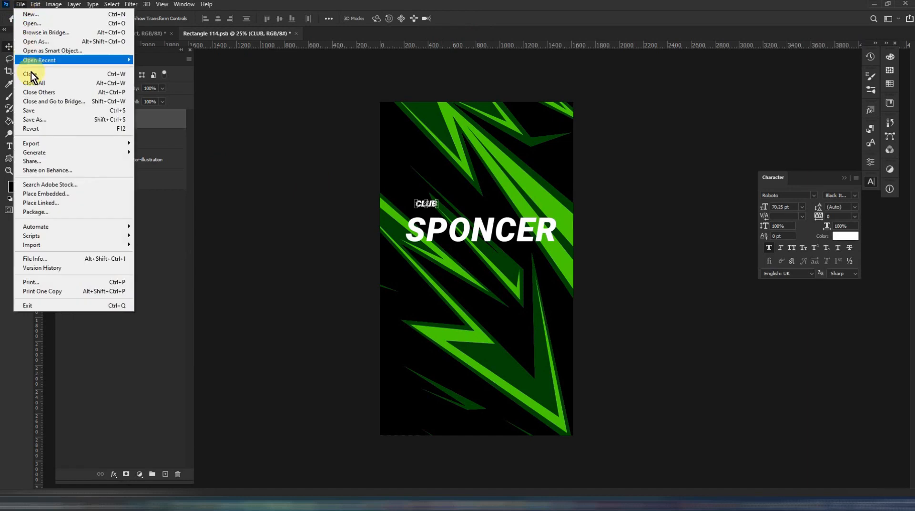
{"action": "left_click", "coordinate": [37, 109]}
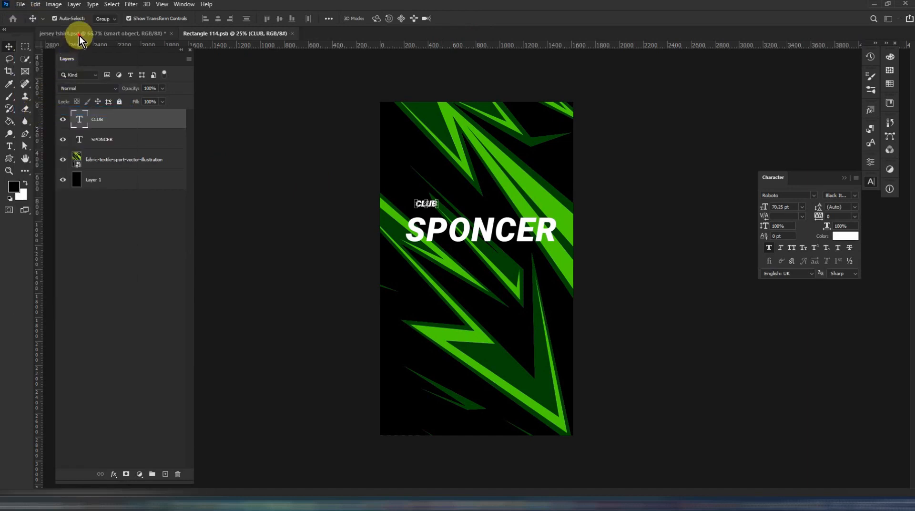
{"action": "left_click", "coordinate": [79, 34]}
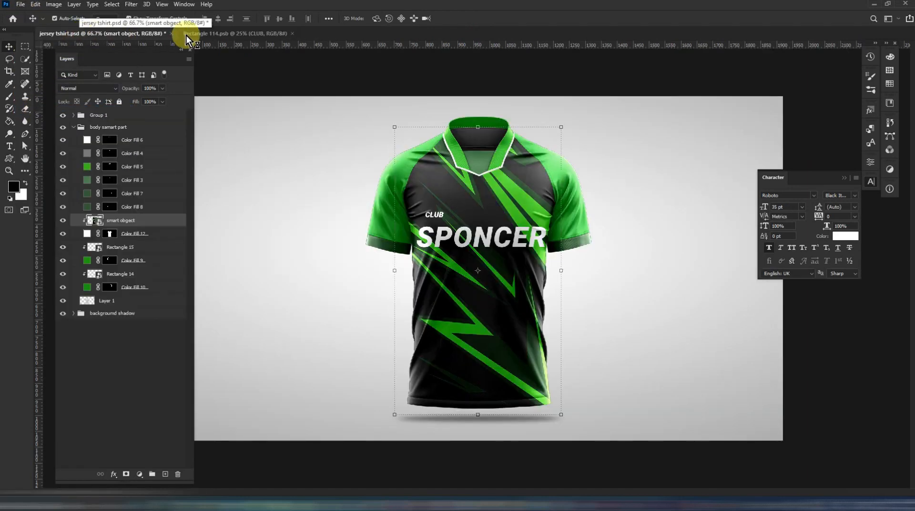
Return to the body artwork and move the SPONCER text slightly down, away from CLUB.
{"action": "left_click", "coordinate": [220, 34]}
{"action": "left_click", "coordinate": [485, 233]}
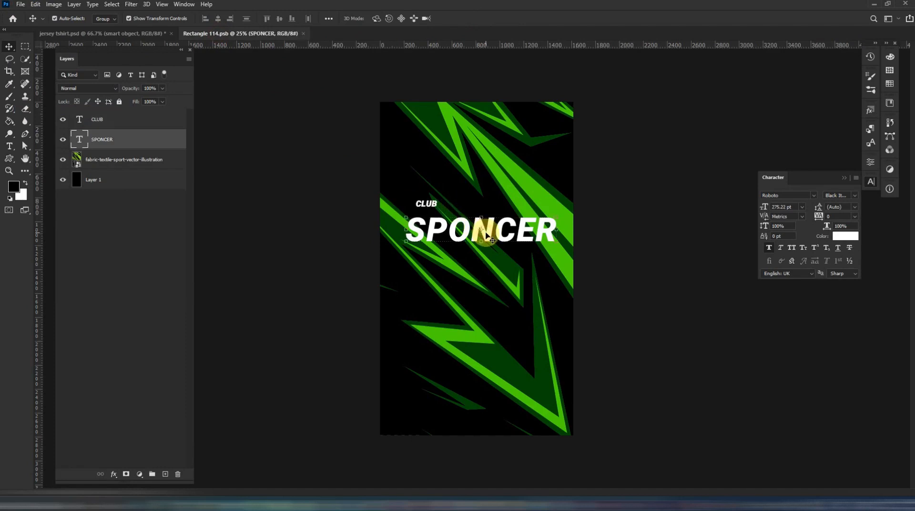
{"action": "left_click_drag", "start_coordinate": [486, 234], "coordinate": [487, 236]}
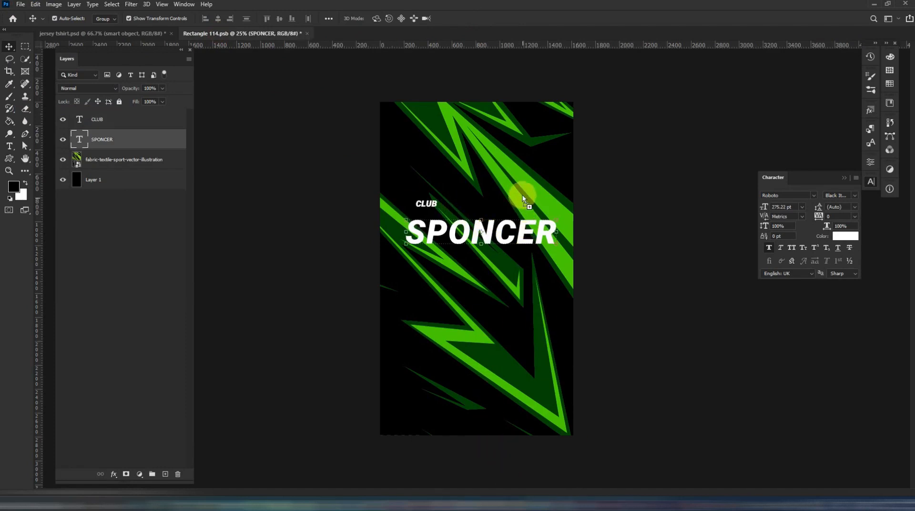
Place the shield logo image in the body artwork, above the end of the SPONCER text.
{"action": "left_click_drag", "start_coordinate": [523, 196], "coordinate": [523, 194]}
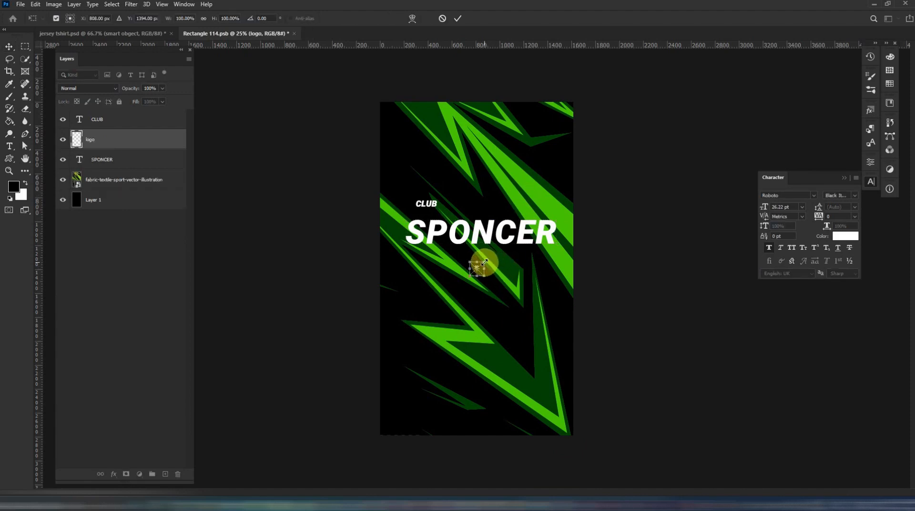
{"action": "left_click_drag", "start_coordinate": [485, 262], "coordinate": [548, 202]}
{"action": "left_click", "coordinate": [457, 18]}
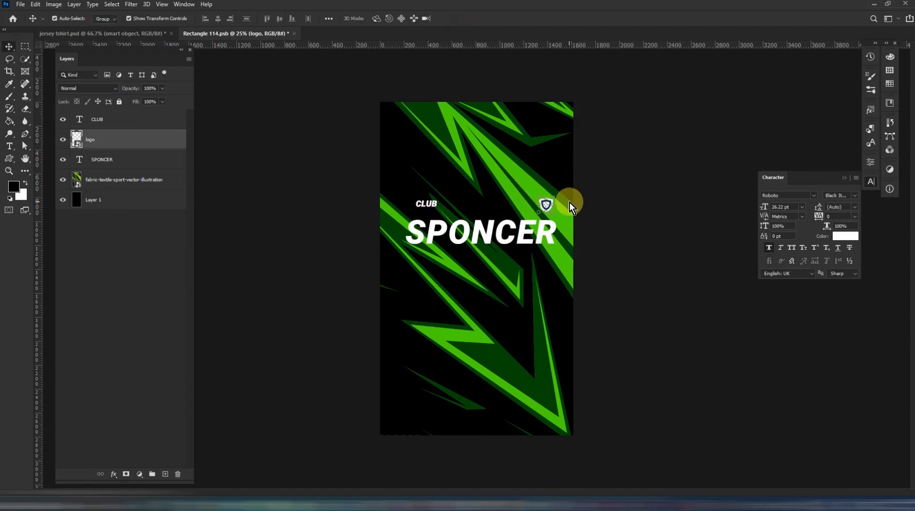
Nudge the shield logo slightly left and up, and align the vertical centers of the logo and the CLUB text.
{"action": "key", "text": "Left"}
{"action": "key", "text": "Left"}
{"action": "key", "text": "Left"}
{"action": "key", "text": "Left"}
{"action": "key", "text": "Left"}
{"action": "key", "text": "Up"}
{"action": "key", "text": "Up"}
{"action": "key", "text": "Up"}
{"action": "key", "text": "Up"}
{"action": "left_click", "coordinate": [120, 123], "text": "ctrl"}
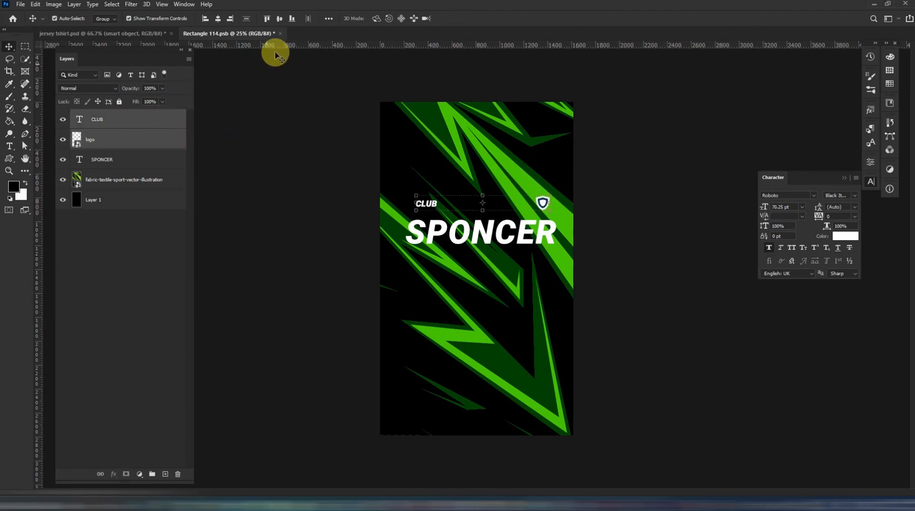
{"action": "left_click", "coordinate": [282, 18]}
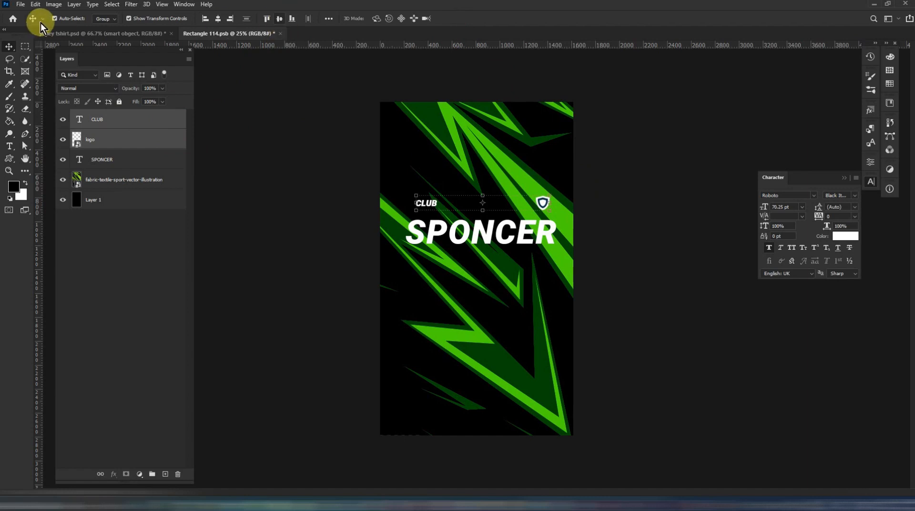
Save the artwork and view the logo, CLUB and SPONCER together on the jersey mockup with no layer selected.
{"action": "left_click", "coordinate": [21, 4]}
{"action": "left_click", "coordinate": [38, 111]}
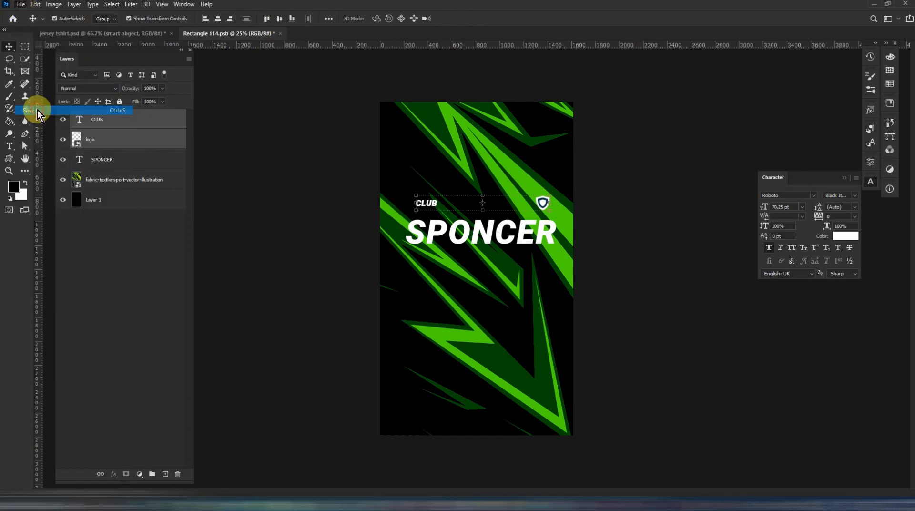
{"action": "left_click", "coordinate": [90, 33]}
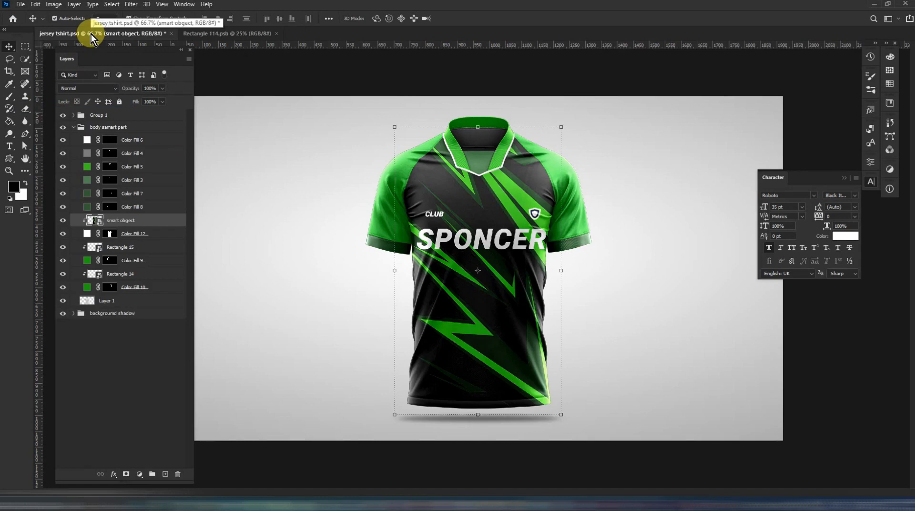
{"action": "left_click", "coordinate": [361, 71]}
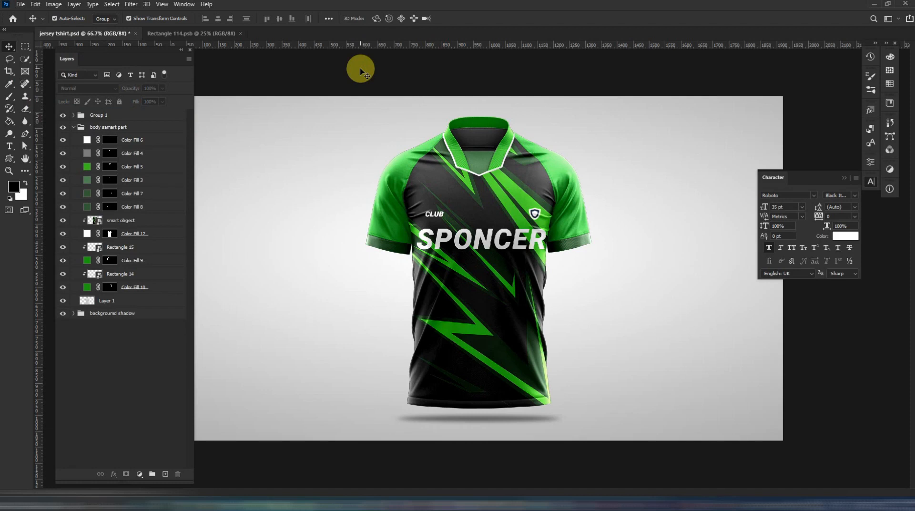
Return to the body artwork and scale the SPONCER text down proportionally to about 94.8% around its center.
{"action": "left_click", "coordinate": [218, 33]}
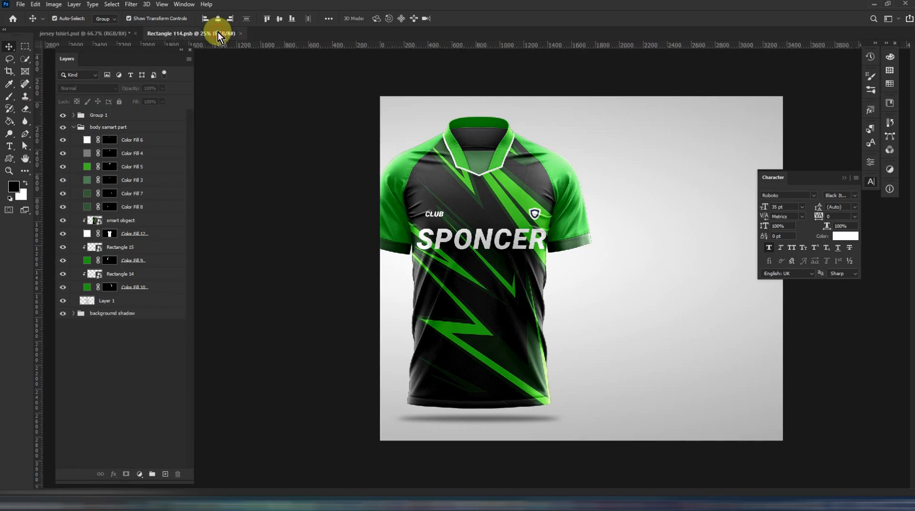
{"action": "left_click", "coordinate": [549, 241]}
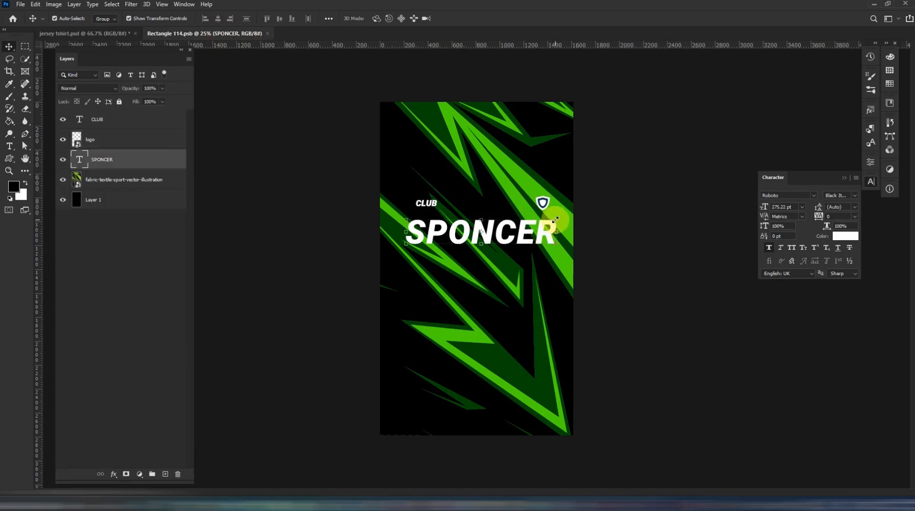
{"action": "key", "text": "ctrl+t"}
{"action": "left_click_drag", "start_coordinate": [554, 220], "coordinate": [552, 221]}
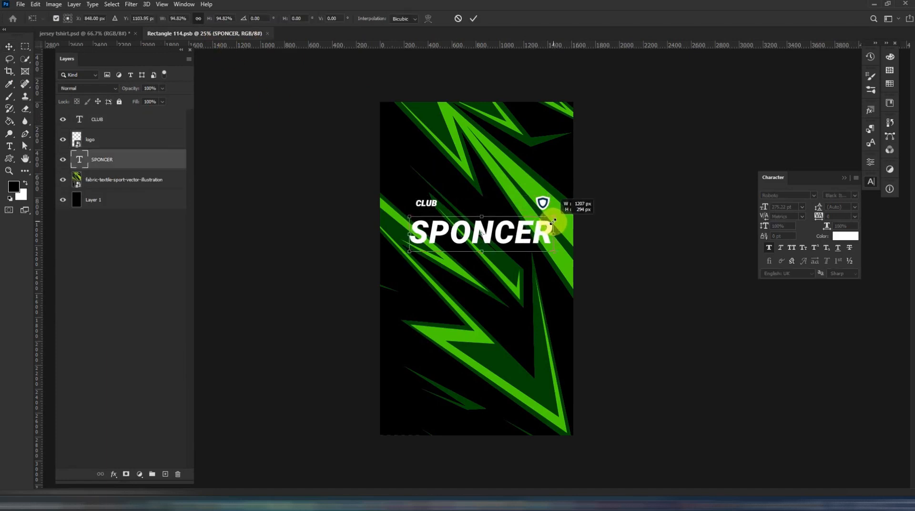
{"action": "left_click", "coordinate": [473, 18]}
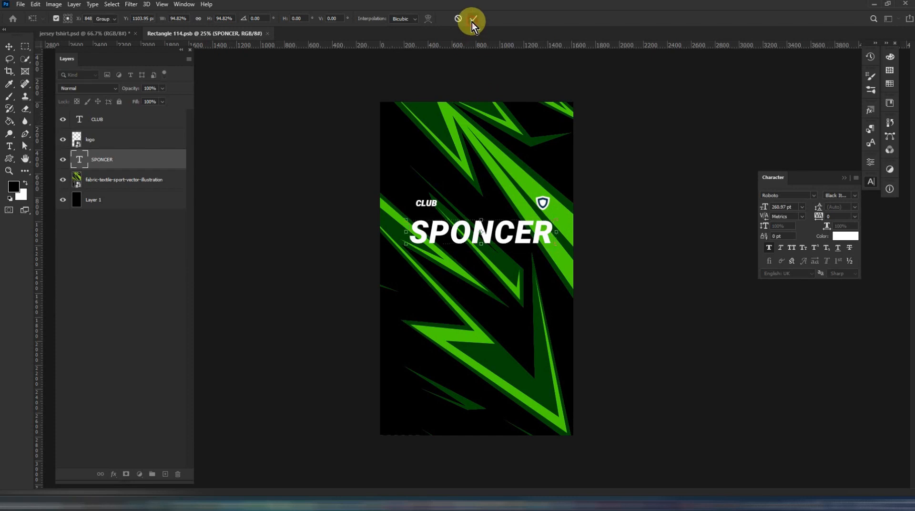
Save the body artwork and view the smaller SPONCER text on the jersey mockup.
{"action": "left_click", "coordinate": [20, 5]}
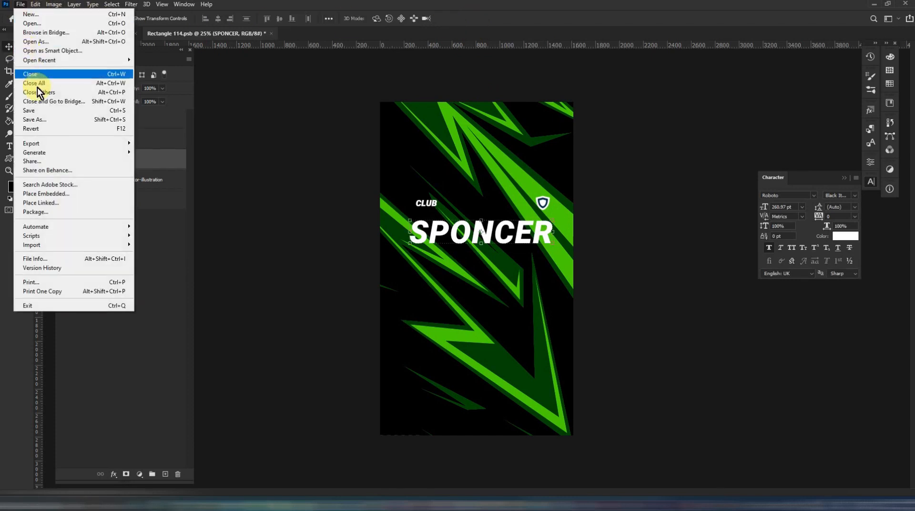
{"action": "left_click", "coordinate": [42, 110]}
{"action": "left_click", "coordinate": [53, 33]}
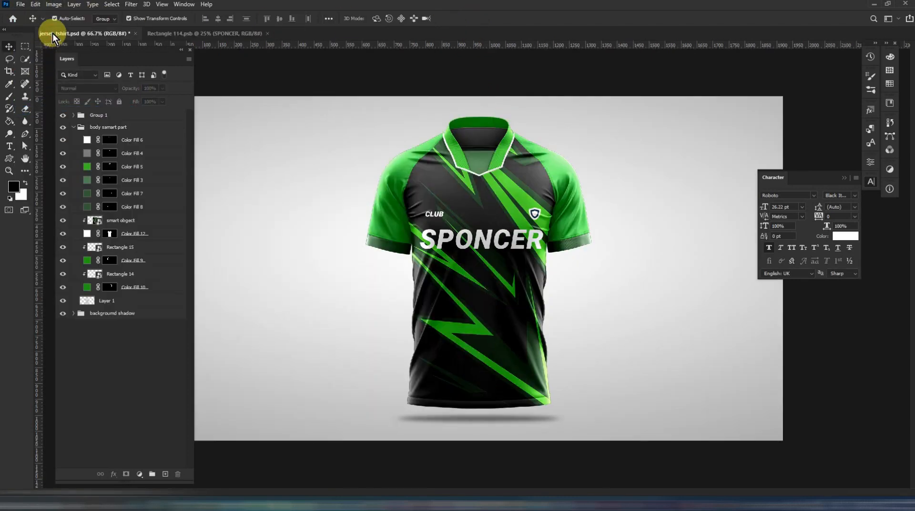
Nudge the SPONCER text slightly left in the body artwork, save it, and return to the jersey mockup.
{"action": "left_click", "coordinate": [239, 34]}
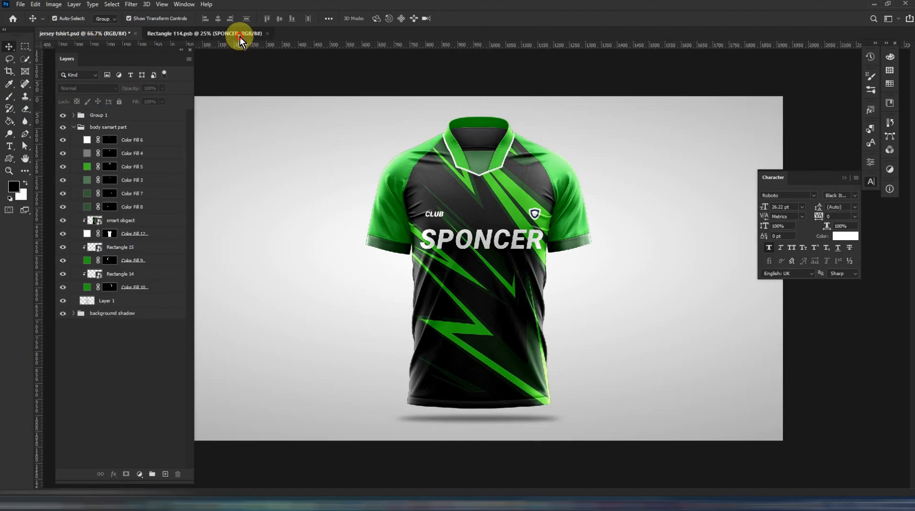
{"action": "key", "text": "Left"}
{"action": "key", "text": "Left"}
{"action": "key", "text": "Left"}
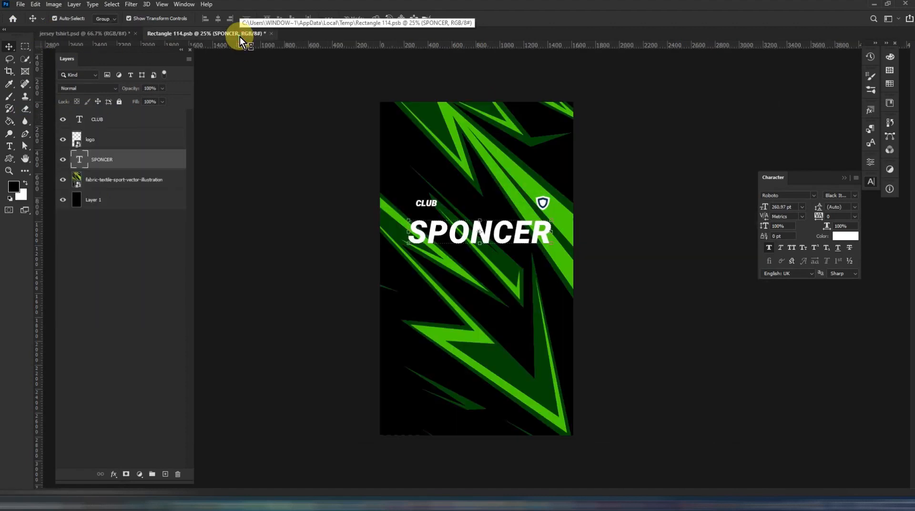
{"action": "left_click", "coordinate": [125, 35]}
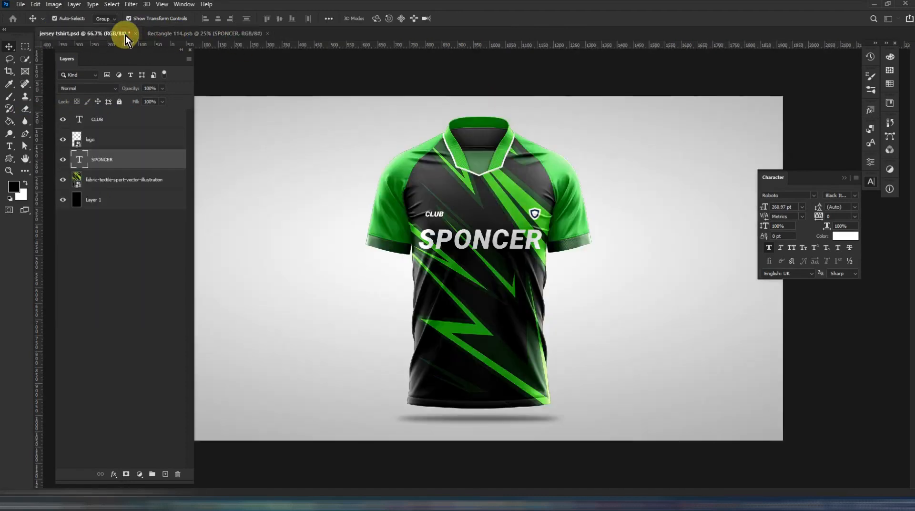